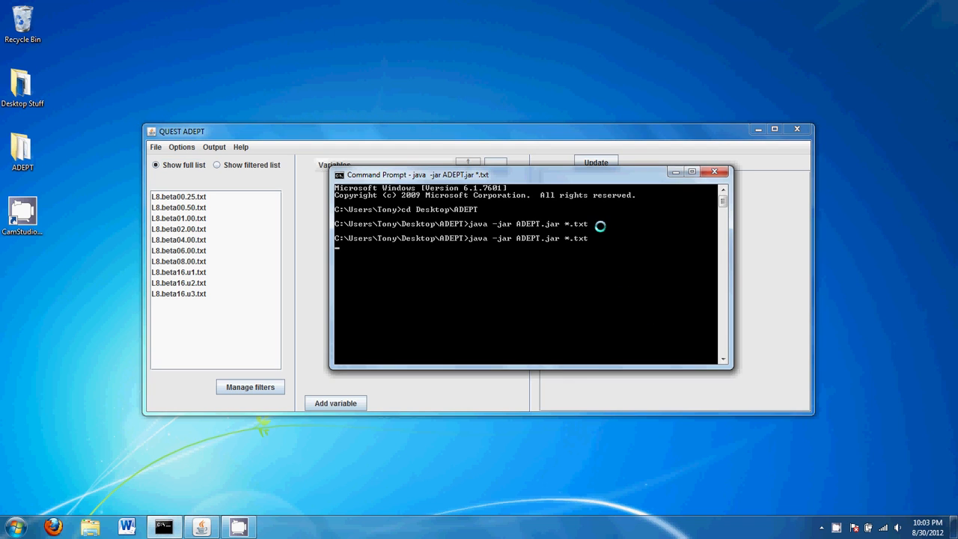
Minimize the Command Prompt window and look over the full list of loaded L8 data files
{"action": "left_click", "coordinate": [675, 173]}
{"action": "left_click", "coordinate": [197, 293]}
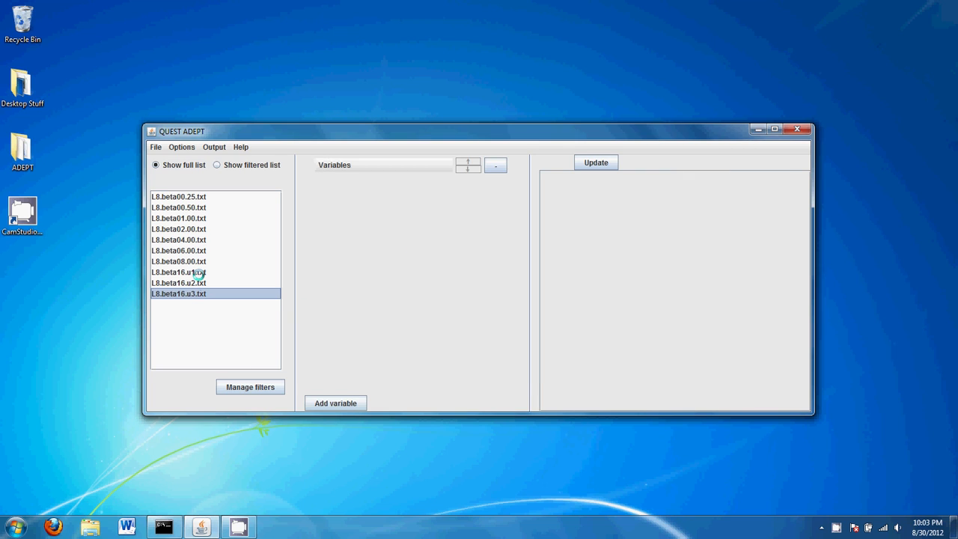
{"action": "left_click", "coordinate": [190, 198]}
{"action": "left_click", "coordinate": [191, 295]}
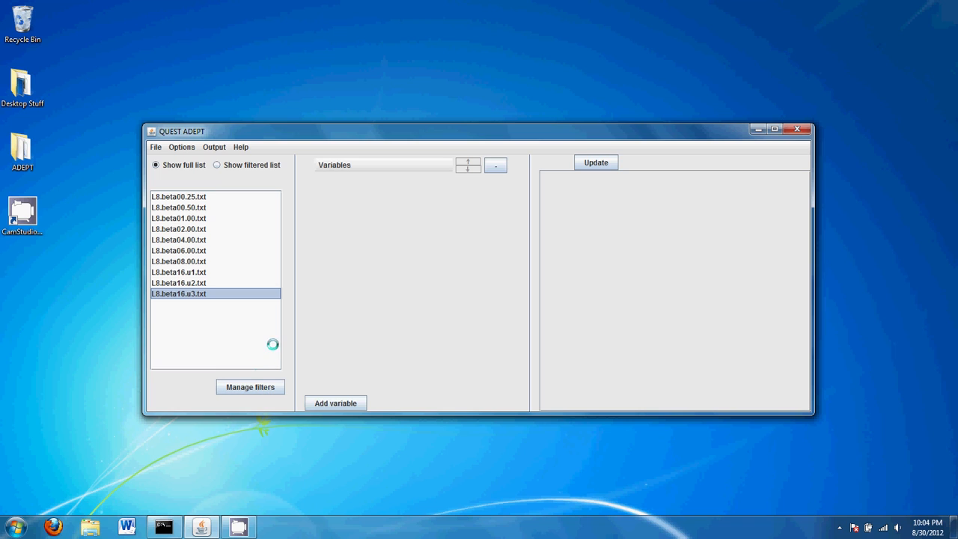
Open the Filter Manager and bring its window over the main QUEST ADEPT window
{"action": "left_click", "coordinate": [243, 388]}
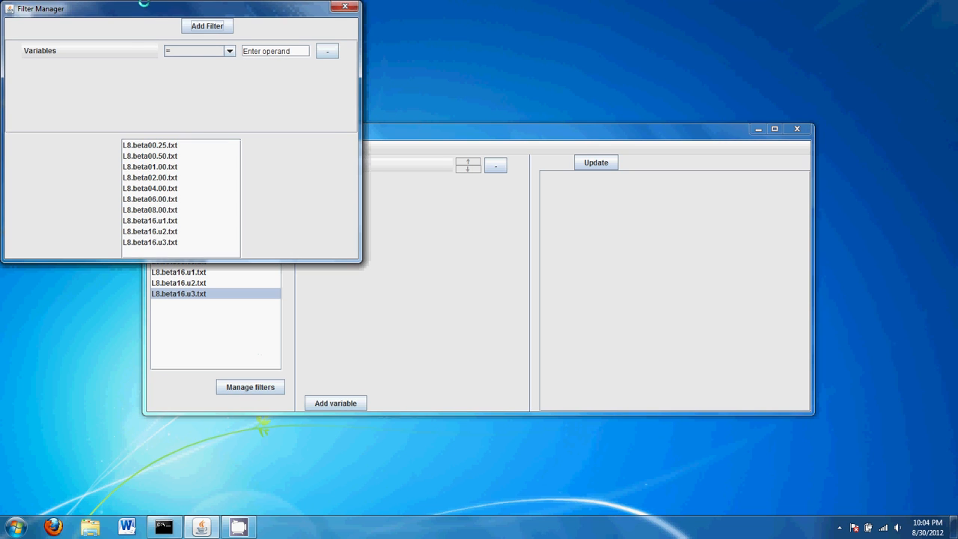
{"action": "left_click_drag", "start_coordinate": [443, 194], "coordinate": [495, 162]}
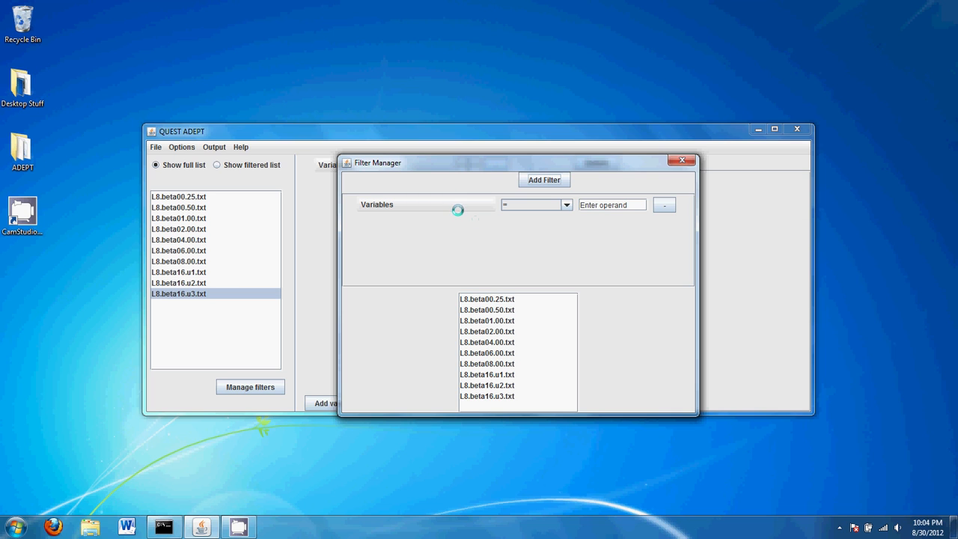
{"action": "left_click_drag", "start_coordinate": [562, 166], "coordinate": [736, 202]}
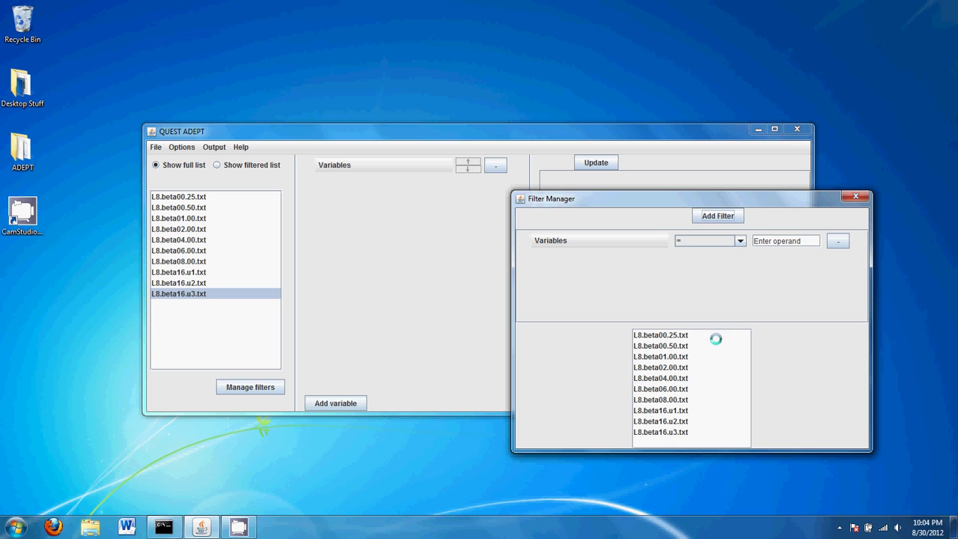
{"action": "left_click_drag", "start_coordinate": [756, 206], "coordinate": [616, 181]}
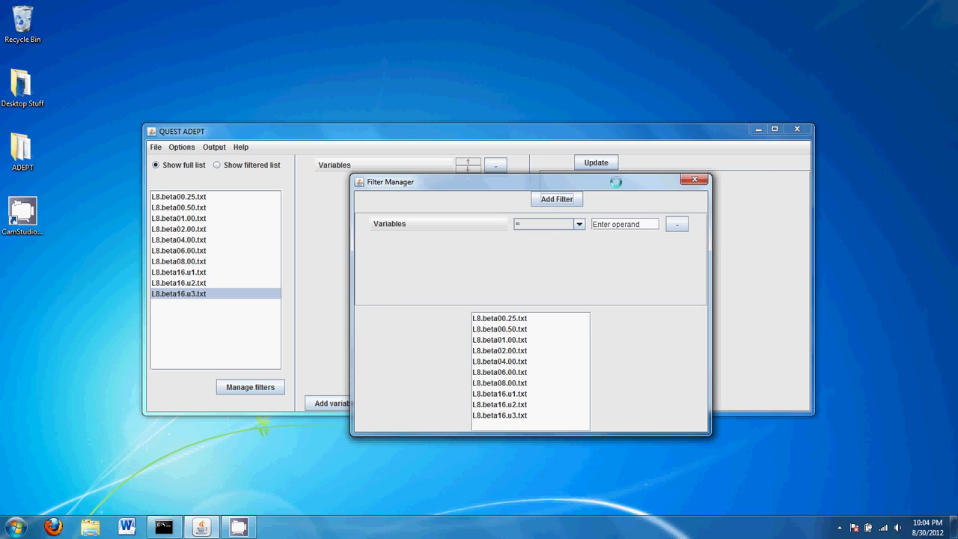
{"action": "left_click", "coordinate": [577, 196]}
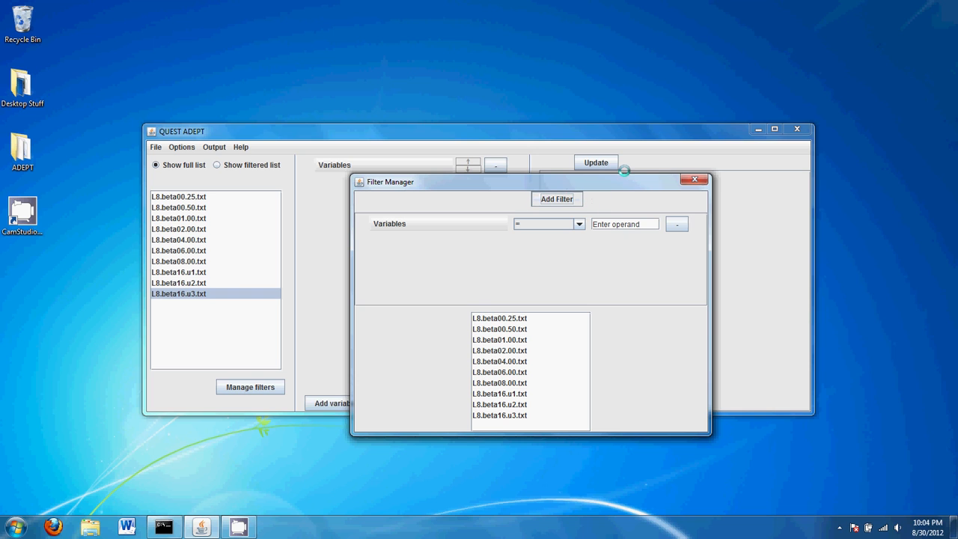
{"action": "left_click_drag", "start_coordinate": [638, 178], "coordinate": [664, 193]}
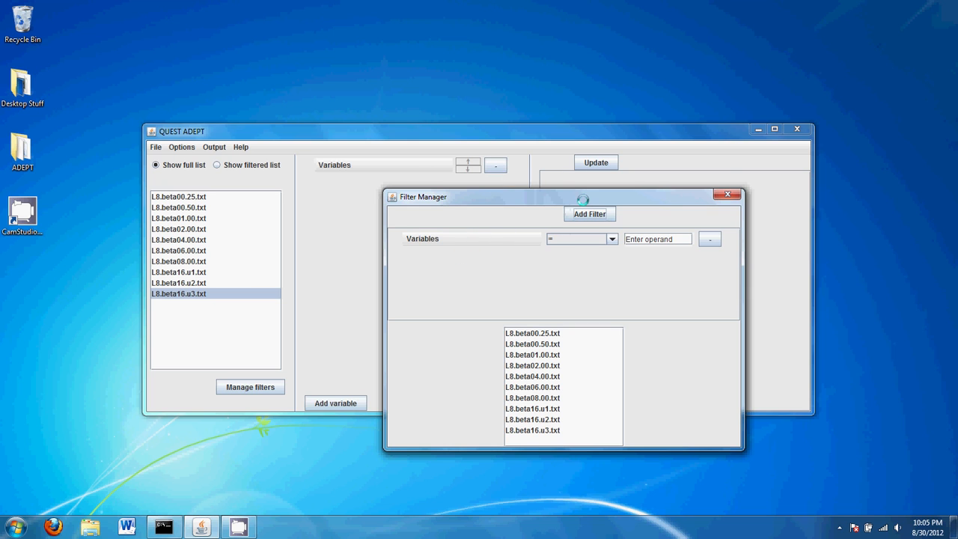
{"action": "left_click_drag", "start_coordinate": [583, 200], "coordinate": [508, 180]}
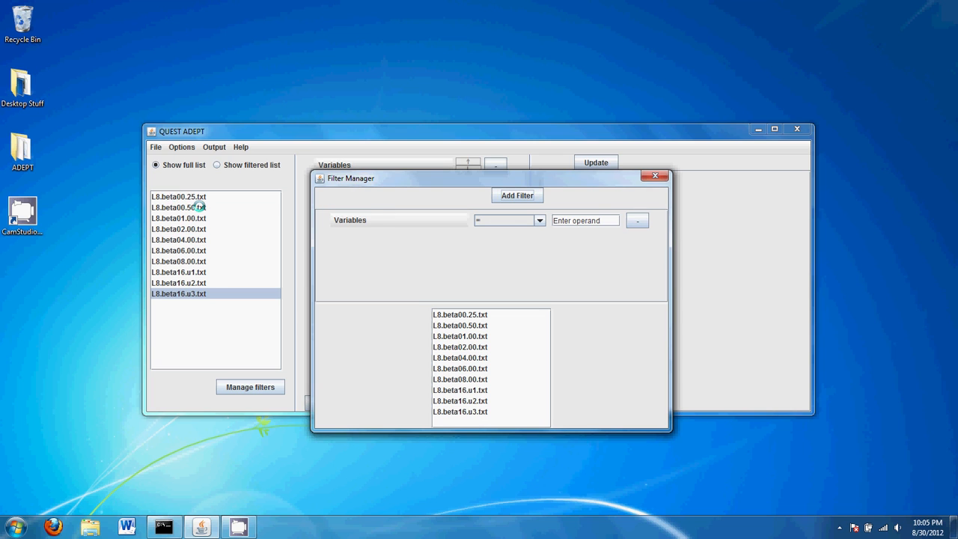
Move the Filter Manager clear of the variable selector and choose the extended parameter Beta as the output variable
{"action": "left_click_drag", "start_coordinate": [409, 180], "coordinate": [141, 224]}
{"action": "left_click", "coordinate": [352, 165]}
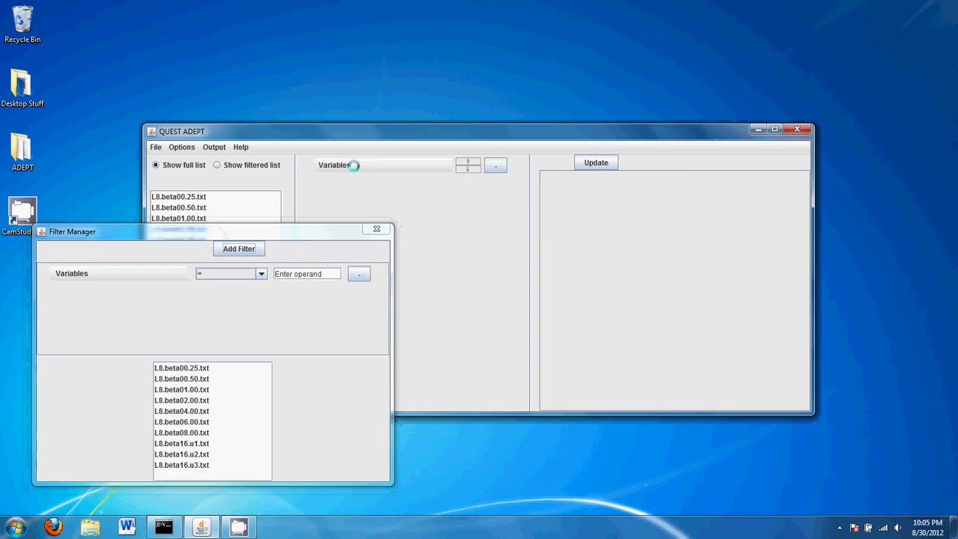
{"action": "mouse_move", "coordinate": [339, 178]}
{"action": "mouse_move", "coordinate": [399, 179]}
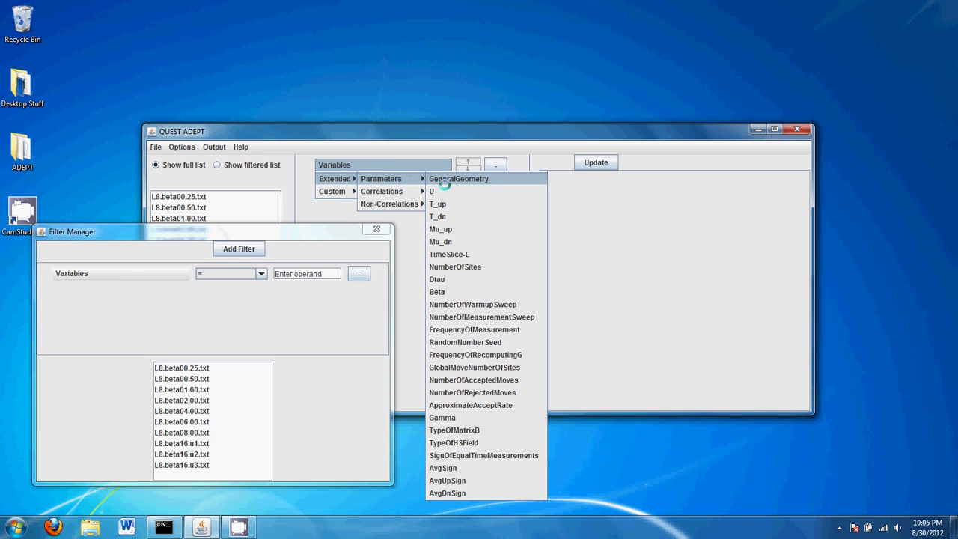
{"action": "left_click", "coordinate": [494, 294]}
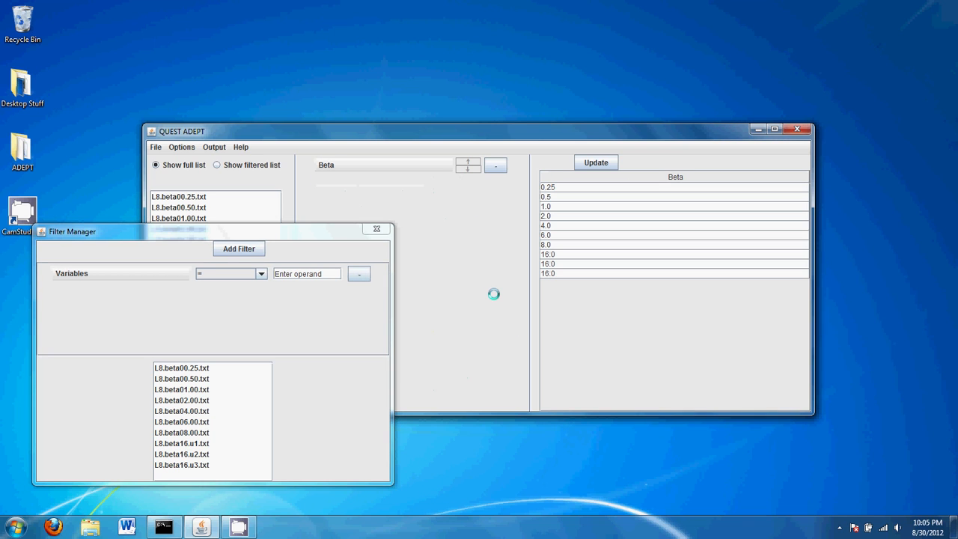
Examine the Beta values in the output table, especially the rows with Beta 16.0
{"action": "left_click", "coordinate": [561, 187]}
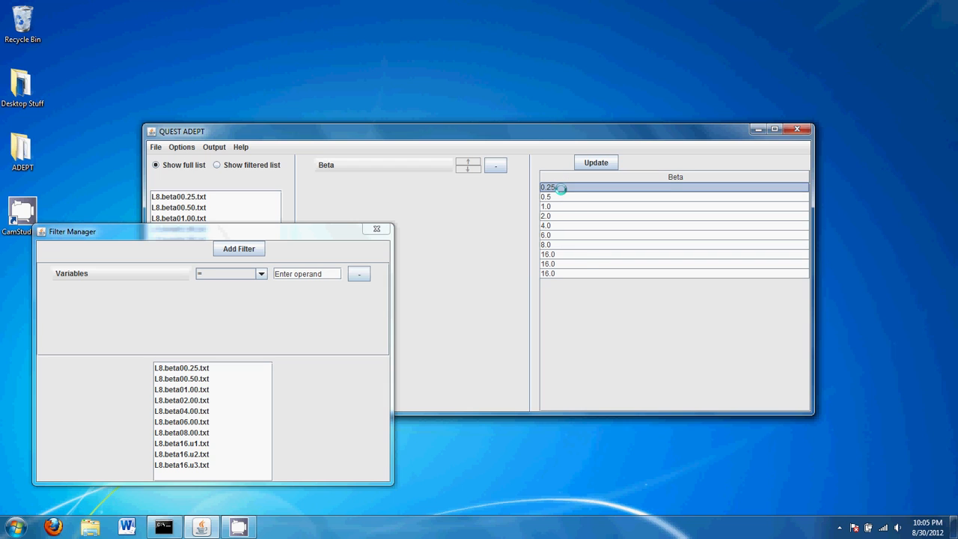
{"action": "left_click", "coordinate": [578, 272]}
{"action": "left_click", "coordinate": [561, 255]}
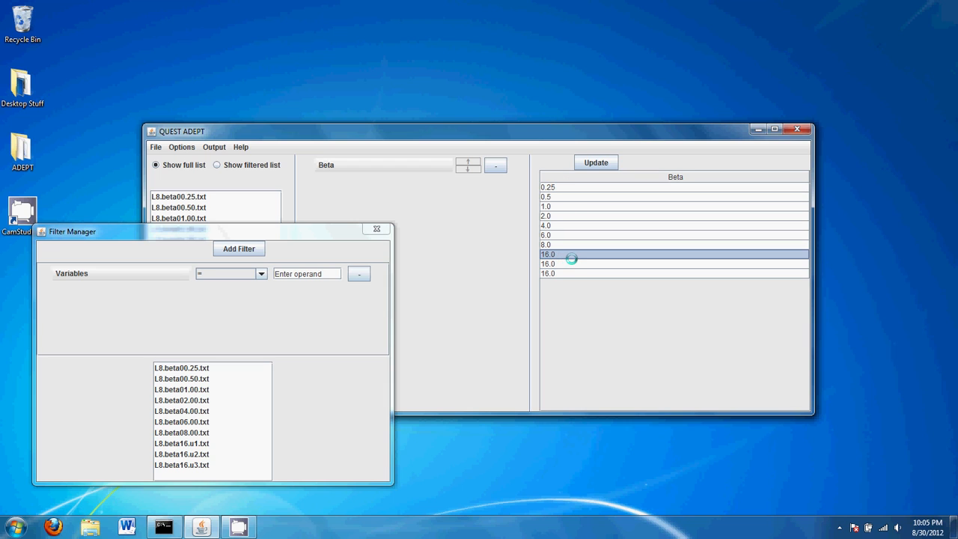
{"action": "left_click", "coordinate": [577, 264]}
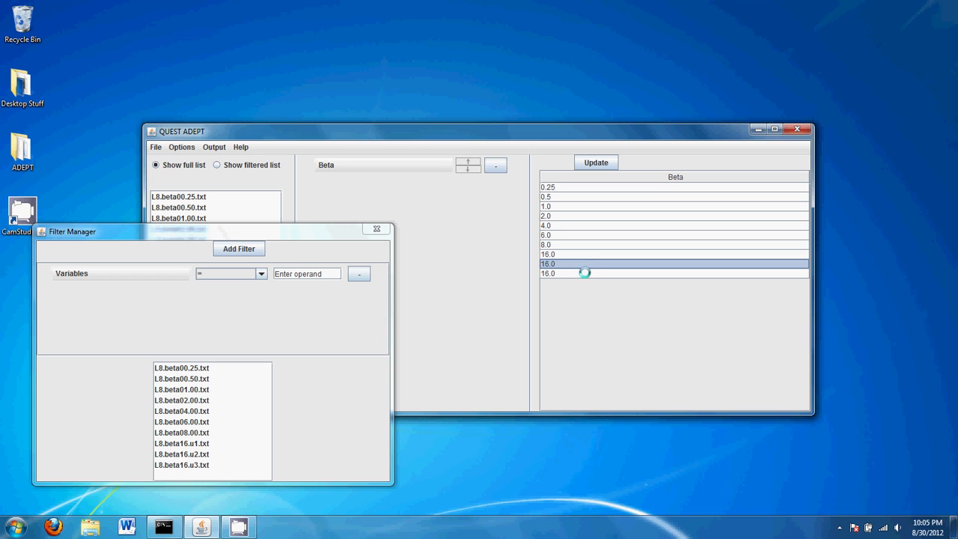
{"action": "left_click", "coordinate": [582, 273]}
{"action": "left_click", "coordinate": [594, 255]}
{"action": "left_click", "coordinate": [596, 274]}
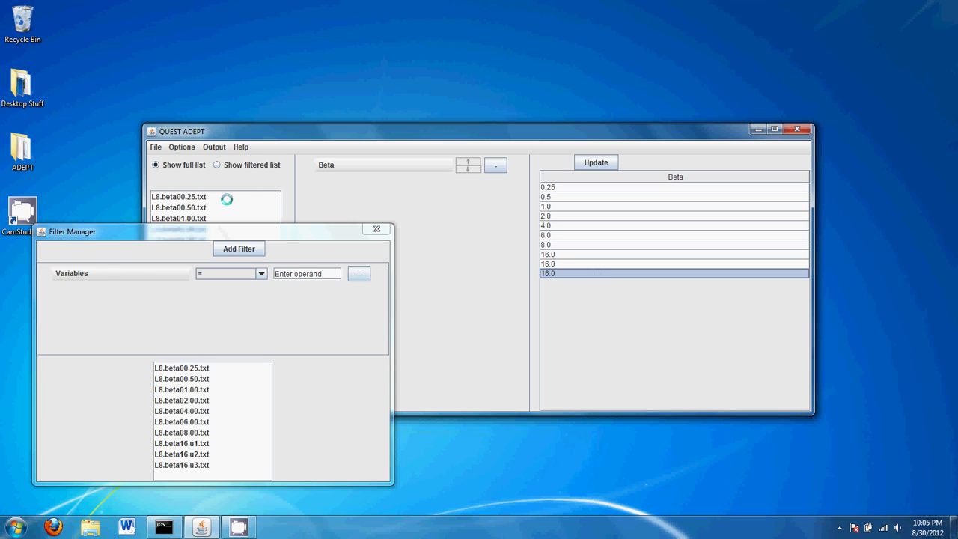
{"action": "left_click_drag", "start_coordinate": [287, 225], "coordinate": [417, 204]}
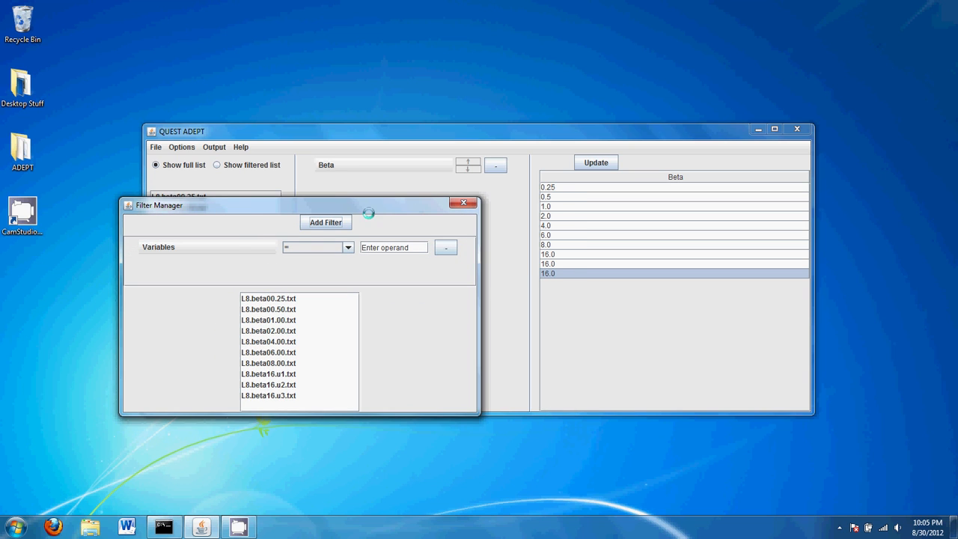
{"action": "left_click", "coordinate": [223, 246]}
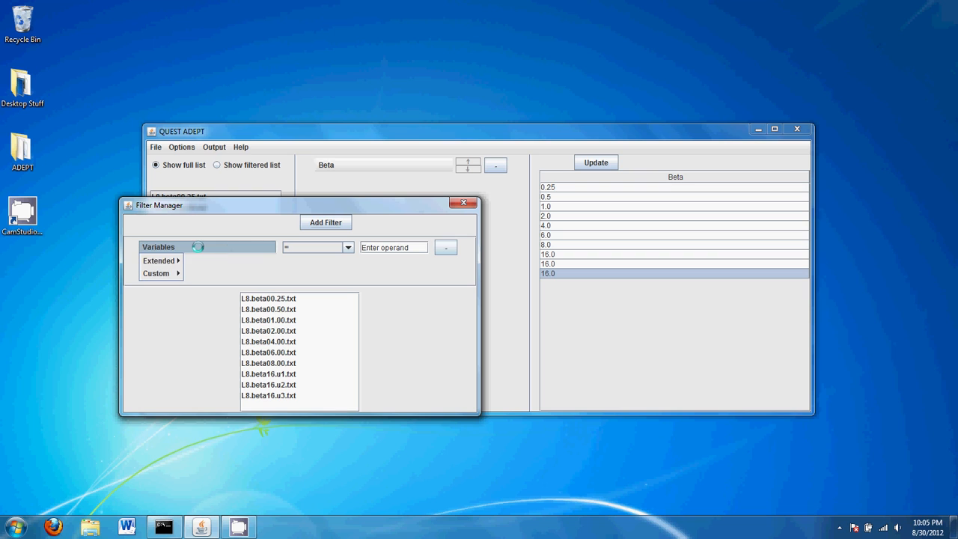
{"action": "mouse_move", "coordinate": [171, 261]}
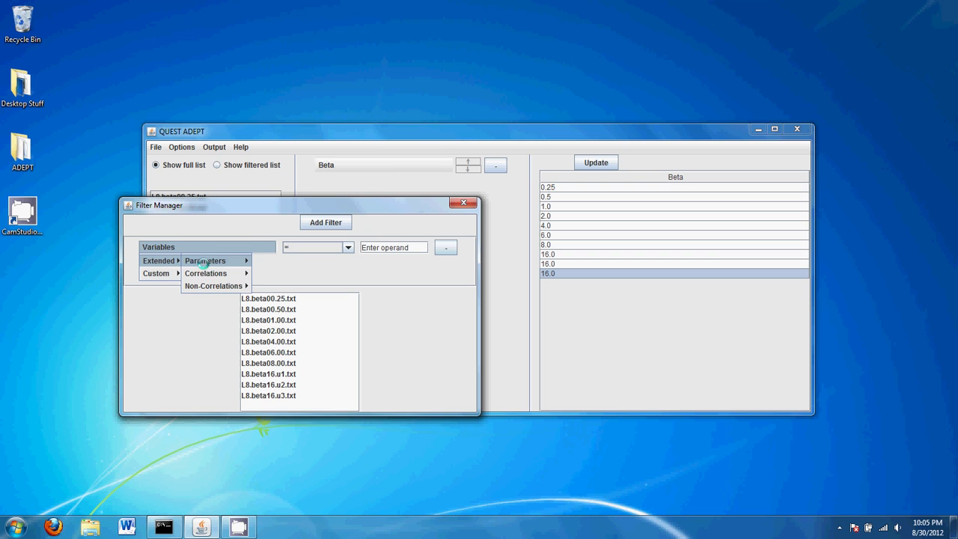
{"action": "mouse_move", "coordinate": [217, 261]}
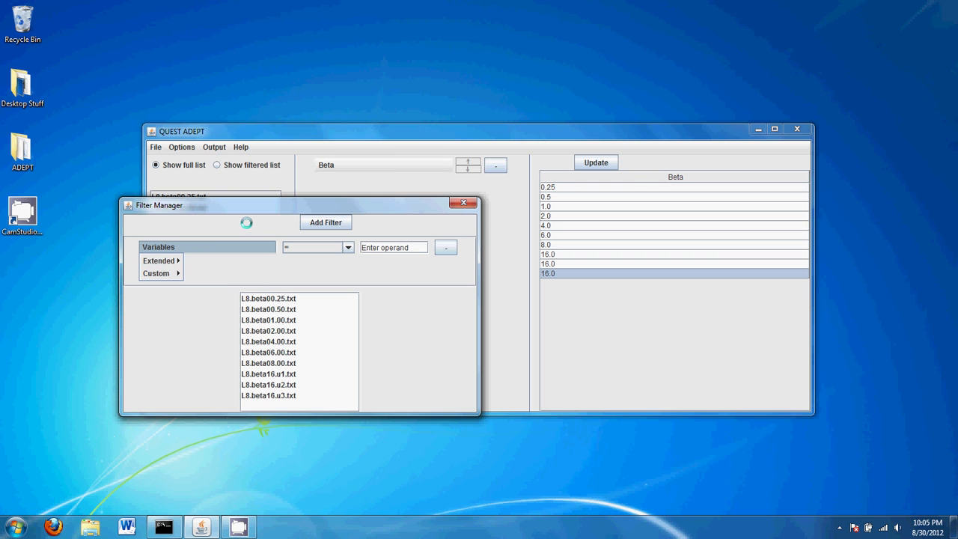
{"action": "left_click_drag", "start_coordinate": [280, 205], "coordinate": [256, 78]}
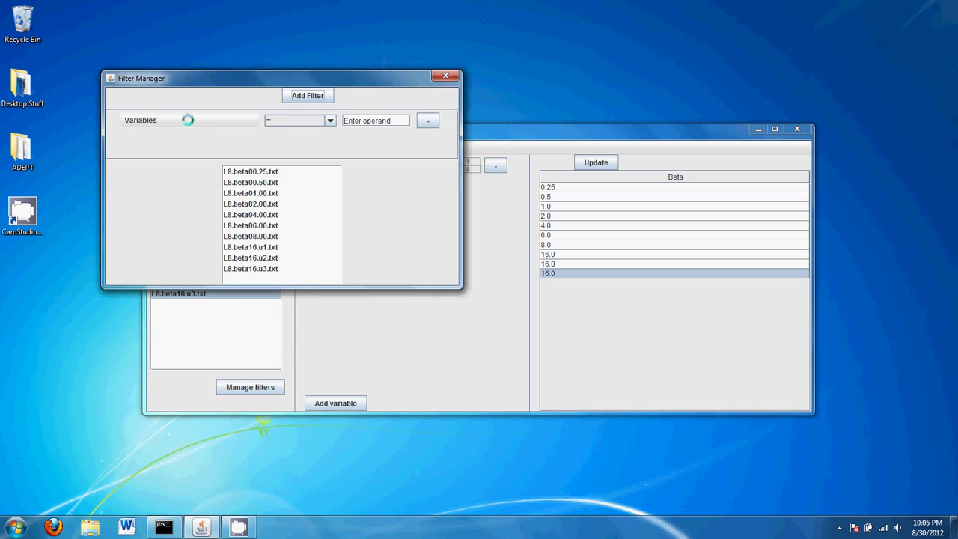
{"action": "left_click_drag", "start_coordinate": [320, 79], "coordinate": [737, 257]}
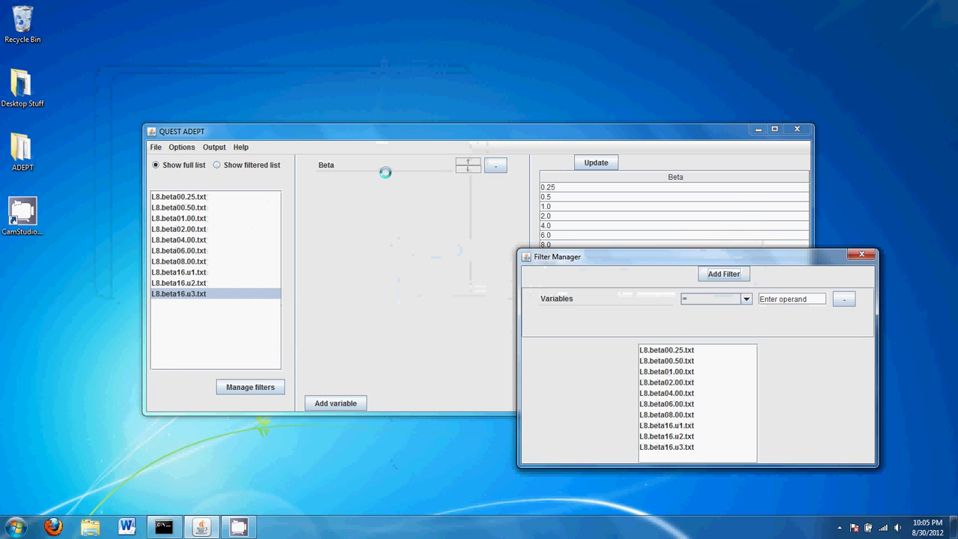
Move the Filter Manager clear of the output table and define a filter on the extended parameter Beta equal to 16
{"action": "left_click_drag", "start_coordinate": [633, 252], "coordinate": [191, 73]}
{"action": "left_click", "coordinate": [160, 107]}
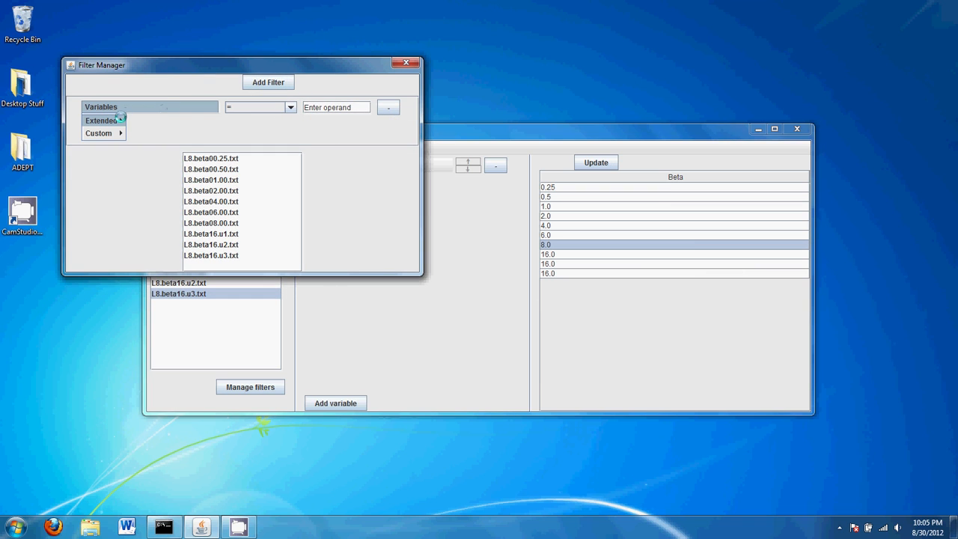
{"action": "mouse_move", "coordinate": [108, 120]}
{"action": "mouse_move", "coordinate": [174, 121]}
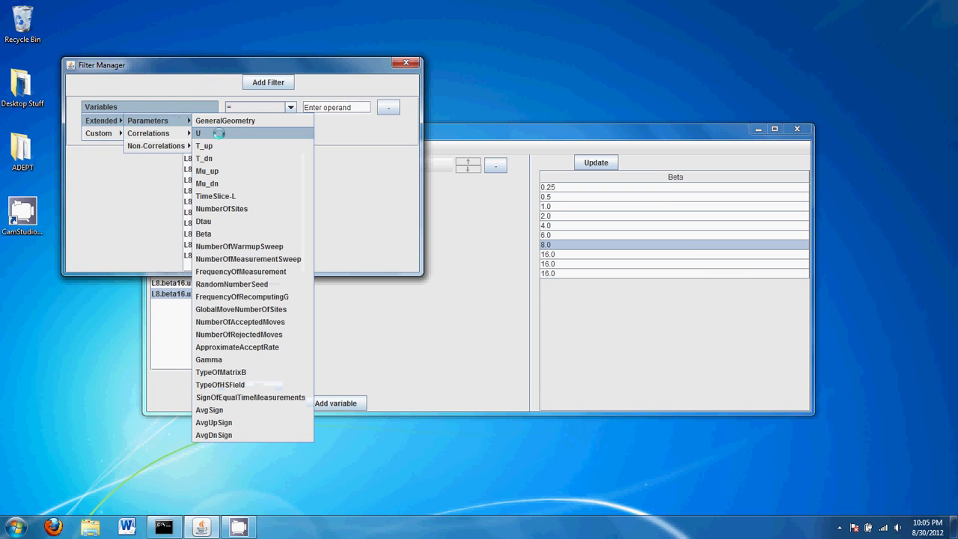
{"action": "left_click", "coordinate": [260, 238]}
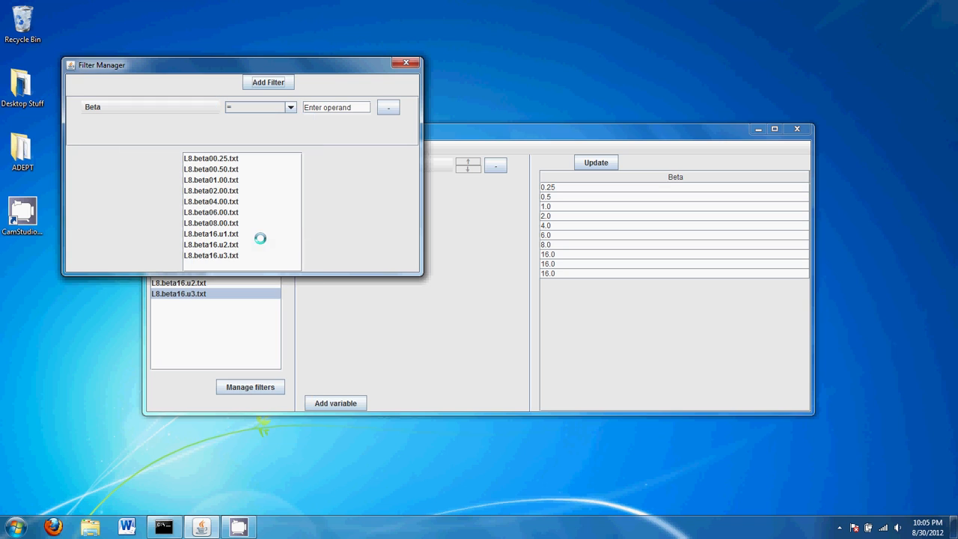
{"action": "left_click", "coordinate": [356, 110]}
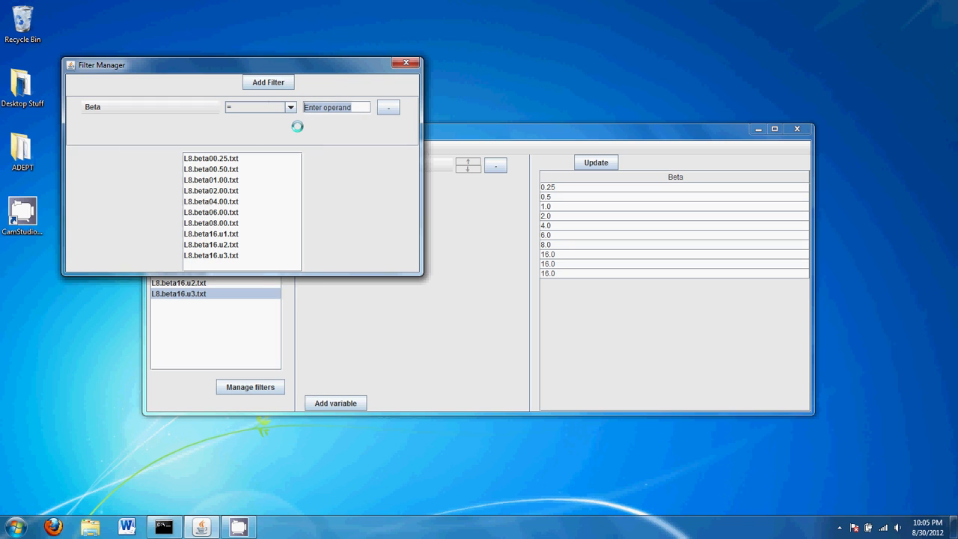
{"action": "type", "text": "16"}
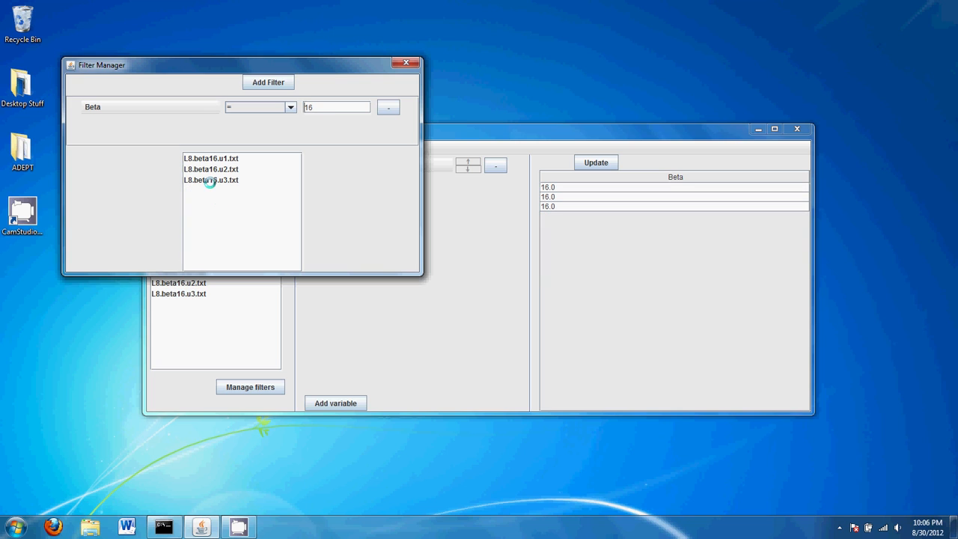
Check the files that pass the Beta filter, then close the Filter Manager
{"action": "left_click", "coordinate": [210, 180]}
{"action": "left_click", "coordinate": [228, 158]}
{"action": "left_click", "coordinate": [228, 180]}
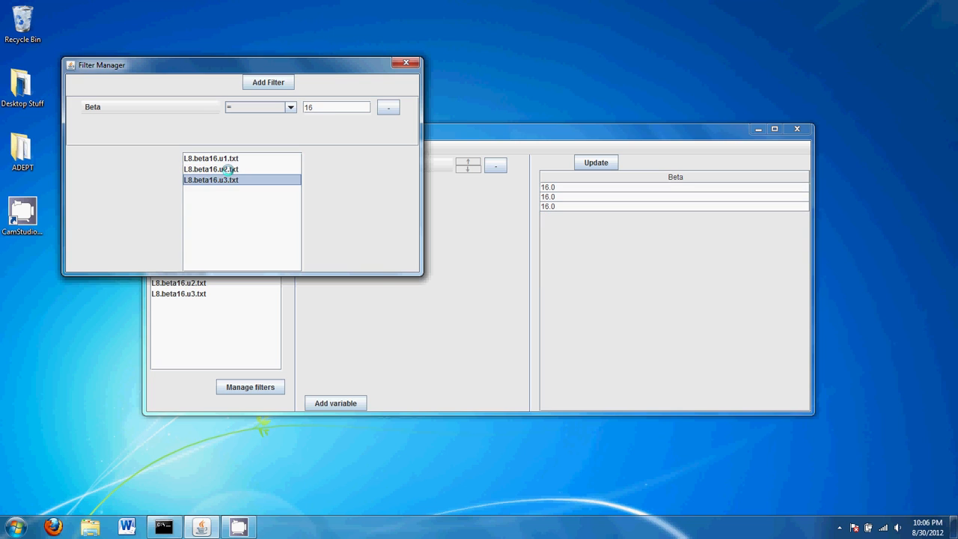
{"action": "left_click", "coordinate": [228, 169]}
{"action": "left_click", "coordinate": [228, 159]}
{"action": "left_click", "coordinate": [229, 180]}
{"action": "left_click_drag", "start_coordinate": [353, 65], "coordinate": [654, 203]}
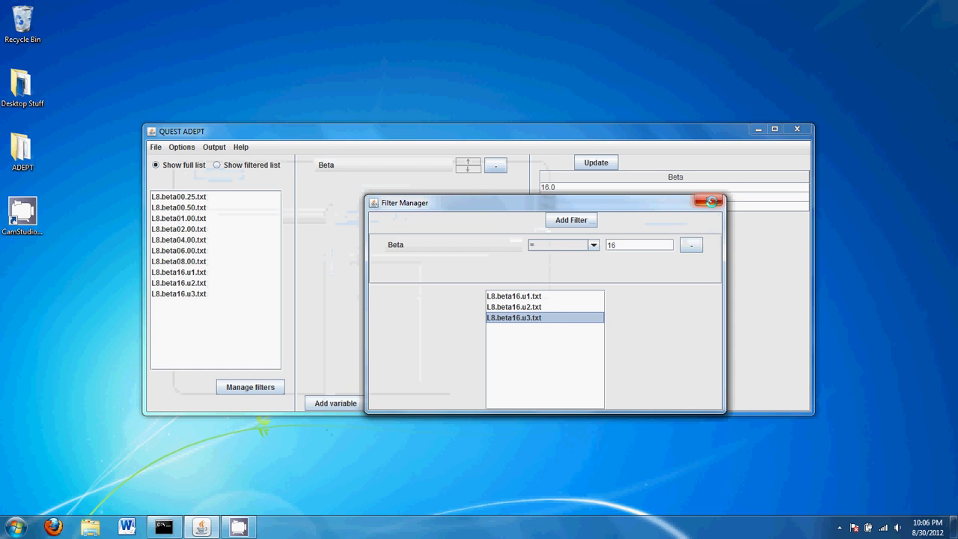
{"action": "left_click", "coordinate": [710, 201]}
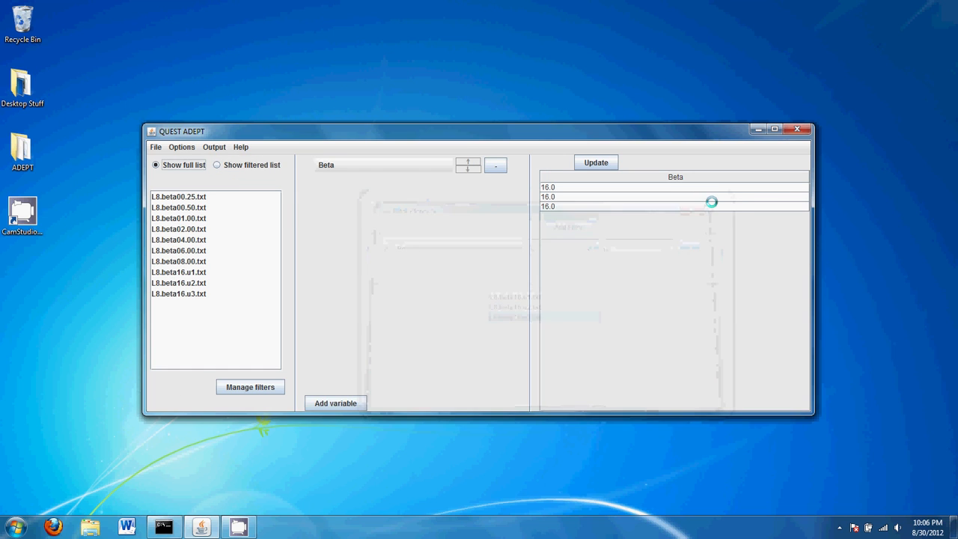
Examine the rows of the filtered Beta output table
{"action": "left_click", "coordinate": [602, 187]}
{"action": "left_click", "coordinate": [592, 205]}
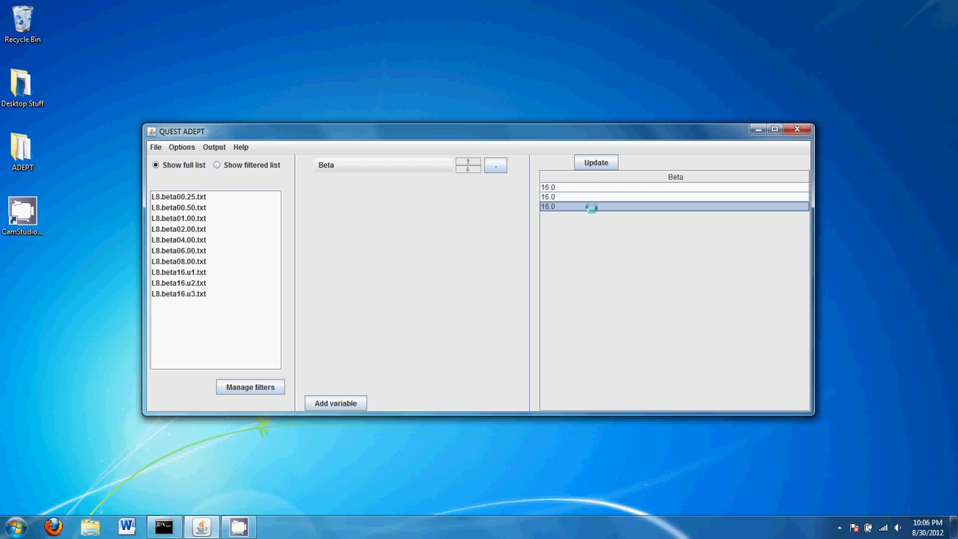
{"action": "left_click", "coordinate": [592, 197]}
{"action": "left_click", "coordinate": [601, 186]}
{"action": "left_click", "coordinate": [607, 206]}
{"action": "left_click", "coordinate": [607, 196]}
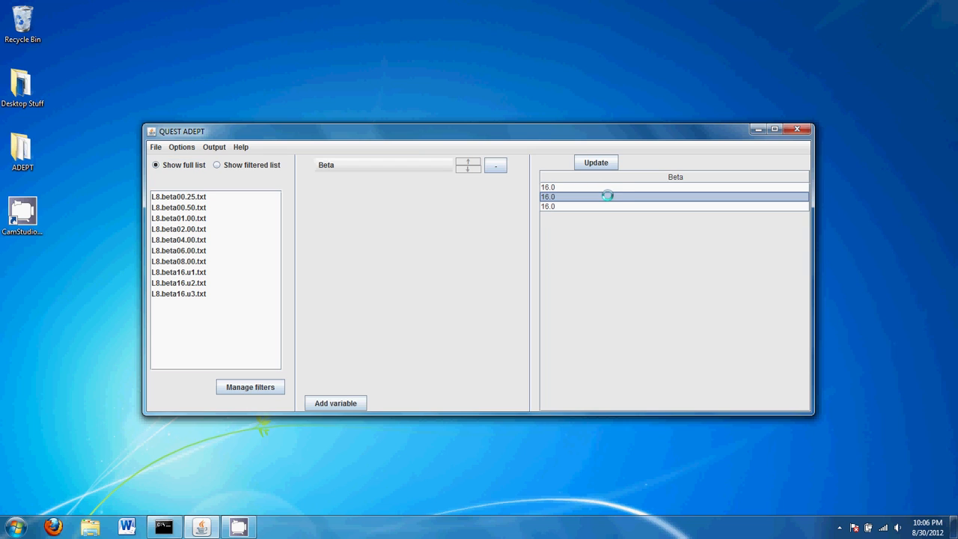
{"action": "left_click", "coordinate": [620, 186]}
{"action": "left_click", "coordinate": [621, 207]}
{"action": "left_click", "coordinate": [621, 196]}
{"action": "left_click", "coordinate": [621, 187]}
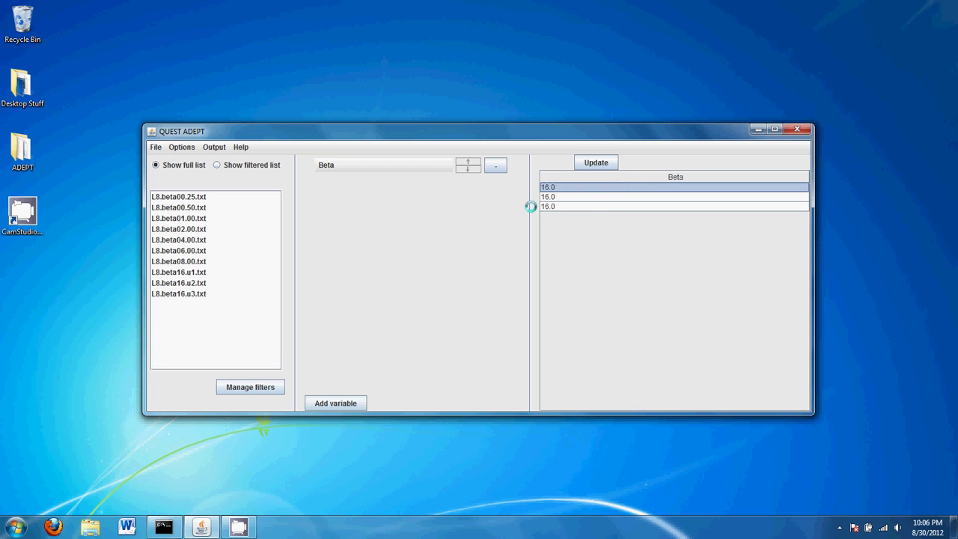
{"action": "left_click", "coordinate": [588, 204]}
{"action": "left_click", "coordinate": [607, 195]}
{"action": "left_click", "coordinate": [619, 187]}
{"action": "left_click", "coordinate": [634, 197]}
{"action": "left_click", "coordinate": [640, 206]}
{"action": "left_click", "coordinate": [637, 194]}
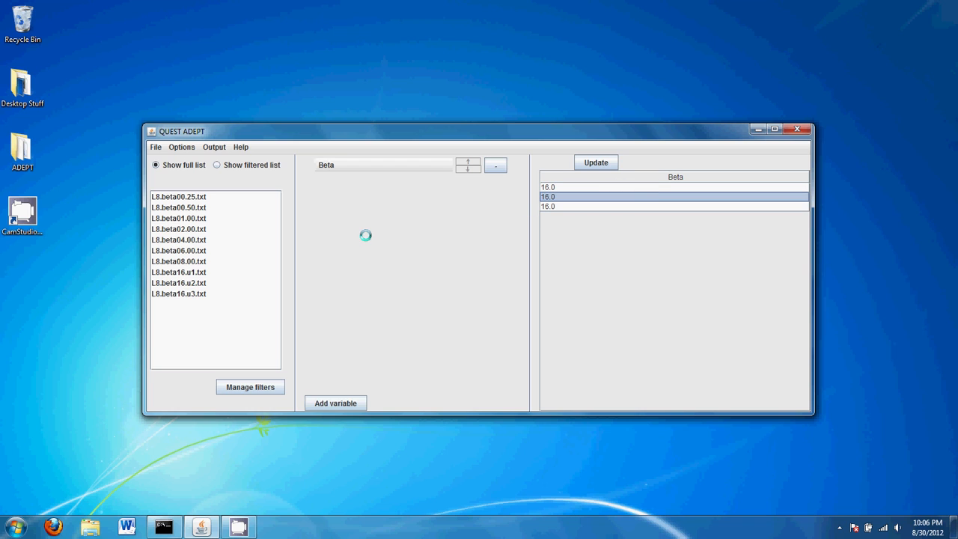
Review the main window's full file list for comparison with the filtered output
{"action": "left_click", "coordinate": [211, 250]}
{"action": "left_click", "coordinate": [205, 294]}
{"action": "left_click", "coordinate": [202, 197]}
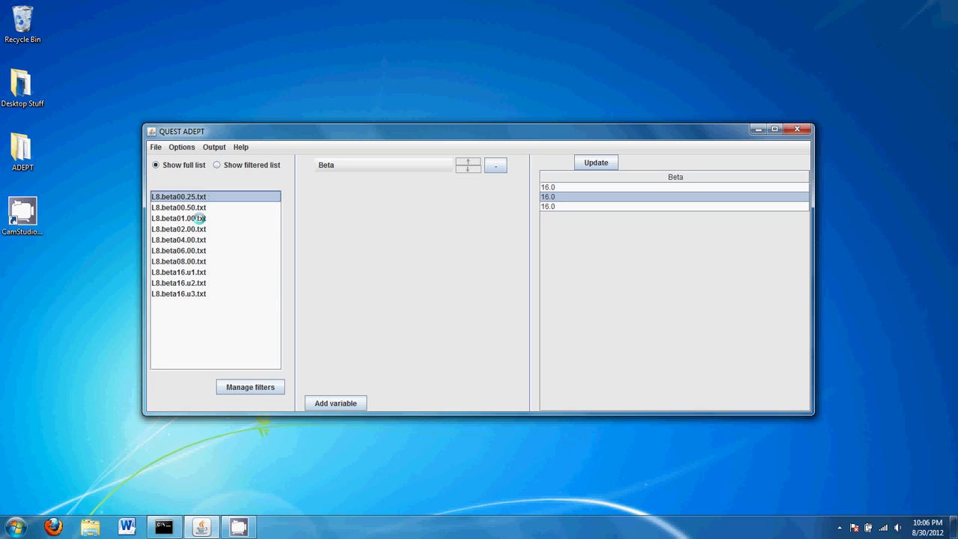
Look through the individual files in the full file list, including the three beta16 files
{"action": "left_click", "coordinate": [182, 285]}
{"action": "left_click", "coordinate": [195, 229]}
{"action": "left_click", "coordinate": [191, 197]}
{"action": "left_click", "coordinate": [193, 261]}
{"action": "left_click", "coordinate": [193, 283]}
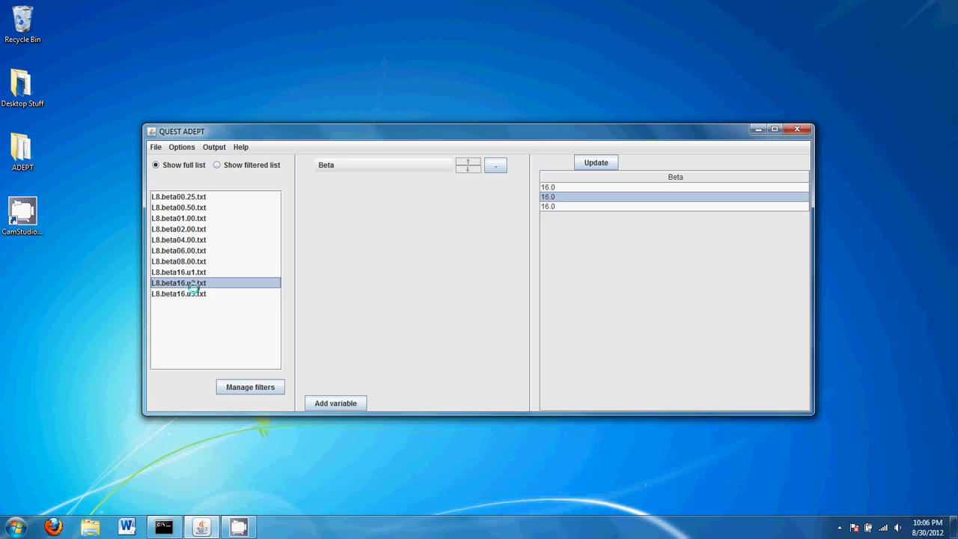
{"action": "left_click", "coordinate": [194, 293]}
{"action": "left_click", "coordinate": [195, 207]}
{"action": "left_click", "coordinate": [196, 197]}
{"action": "left_click", "coordinate": [193, 239]}
{"action": "left_click", "coordinate": [195, 271]}
{"action": "left_click", "coordinate": [196, 282]}
{"action": "left_click", "coordinate": [196, 293]}
{"action": "left_click", "coordinate": [202, 283]}
{"action": "left_click", "coordinate": [210, 272]}
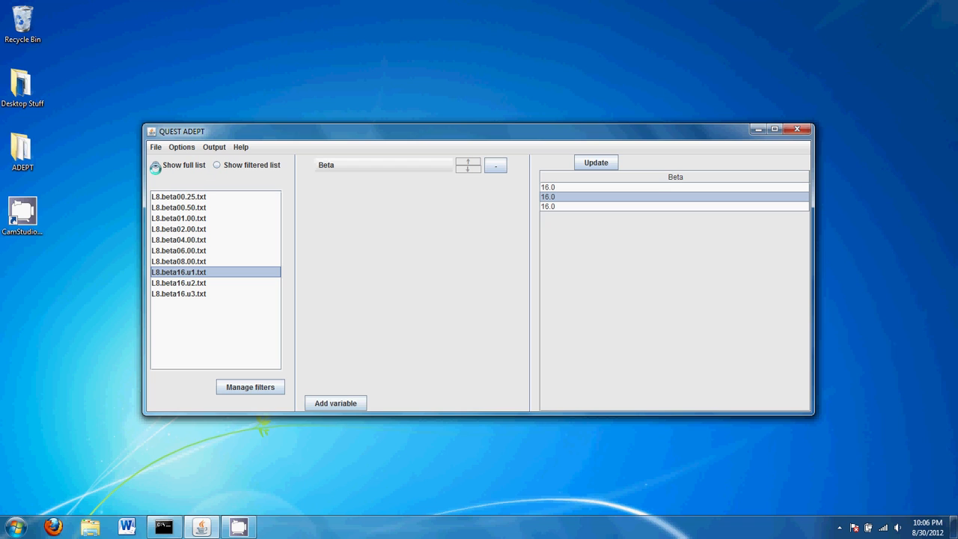
Show the filtered file list and remove the Beta filter in the Filter Manager
{"action": "left_click", "coordinate": [218, 165]}
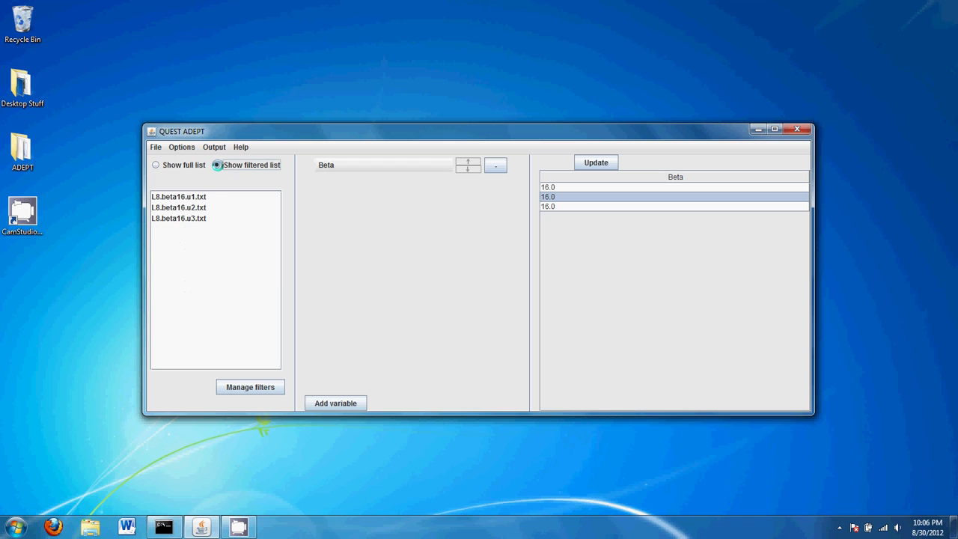
{"action": "mouse_move", "coordinate": [176, 193]}
{"action": "left_mouse_down"}
{"action": "mouse_move", "coordinate": [180, 216]}
{"action": "mouse_move", "coordinate": [187, 183]}
{"action": "left_mouse_up"}
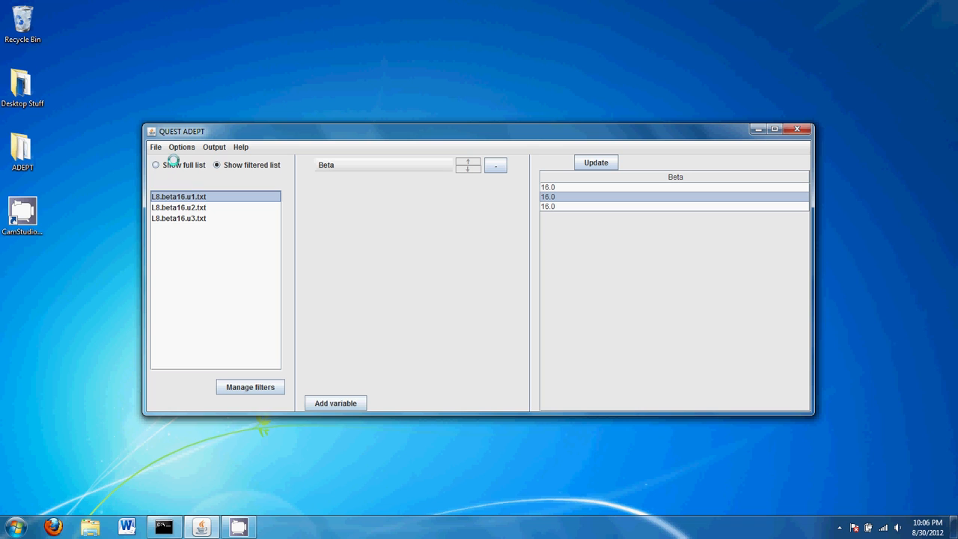
{"action": "left_click", "coordinate": [249, 384]}
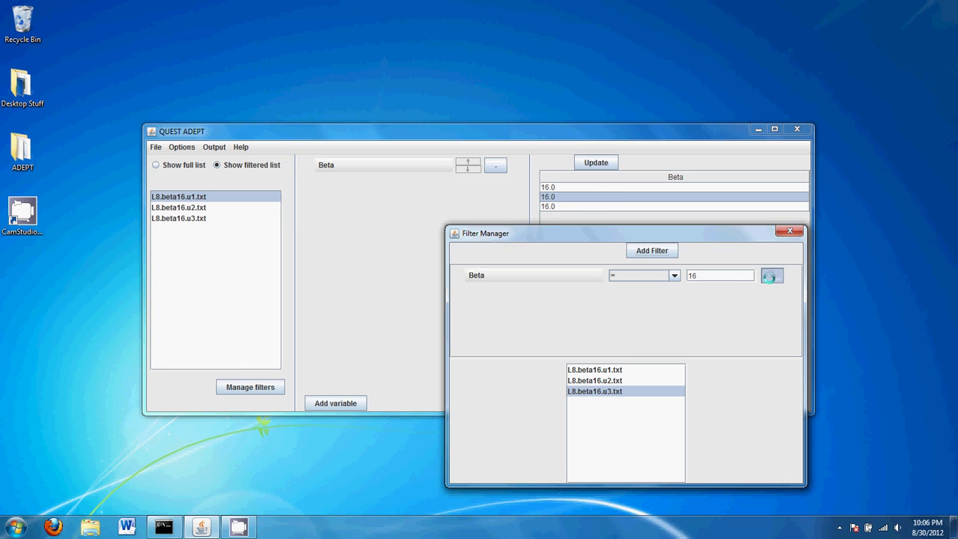
{"action": "left_click", "coordinate": [770, 276]}
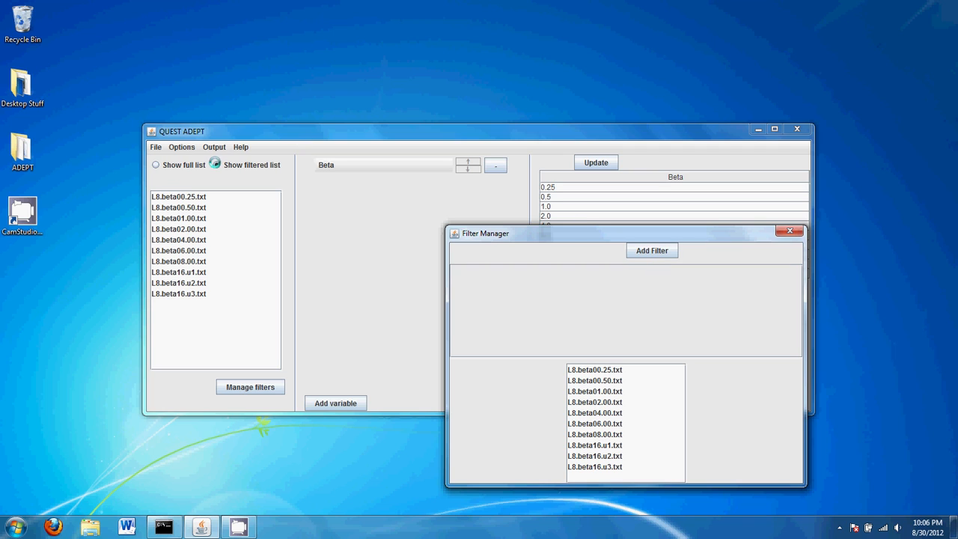
Compare the full and filtered file lists with no filter defined, leaving the filtered list shown
{"action": "left_click", "coordinate": [187, 165]}
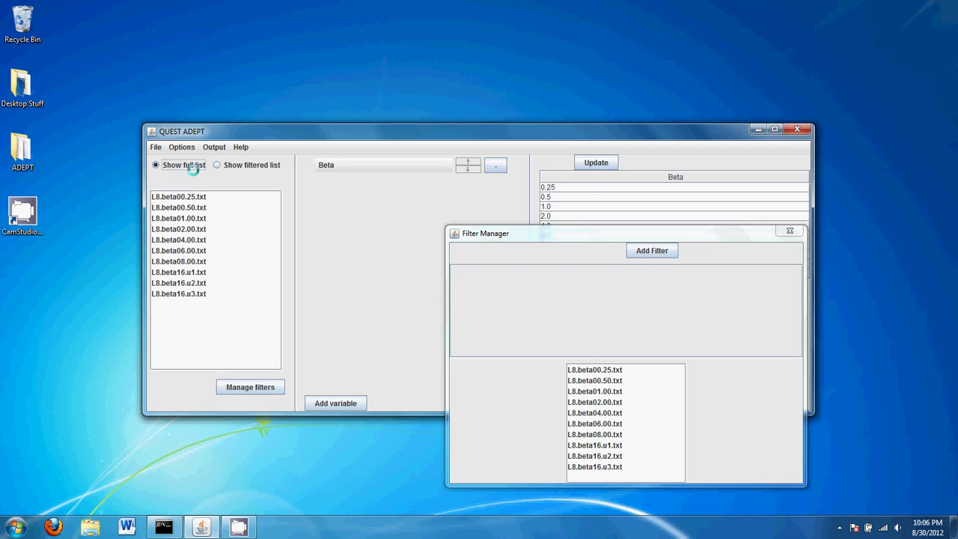
{"action": "left_click", "coordinate": [214, 164]}
{"action": "left_click", "coordinate": [192, 167]}
{"action": "left_click", "coordinate": [227, 162]}
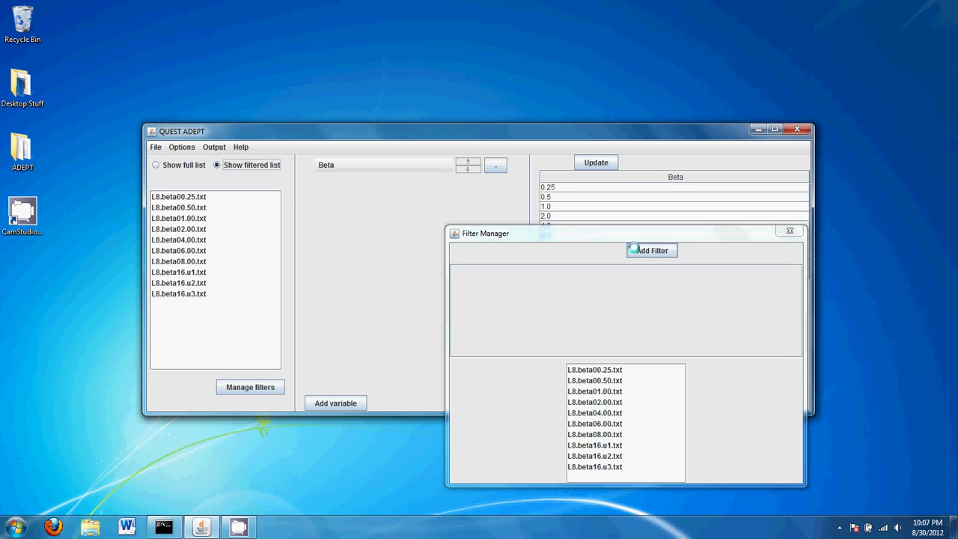
Add a new blank filter and move the Filter Manager clear of the variable list and output table
{"action": "left_click_drag", "start_coordinate": [633, 237], "coordinate": [549, 170]}
{"action": "left_click", "coordinate": [577, 183]}
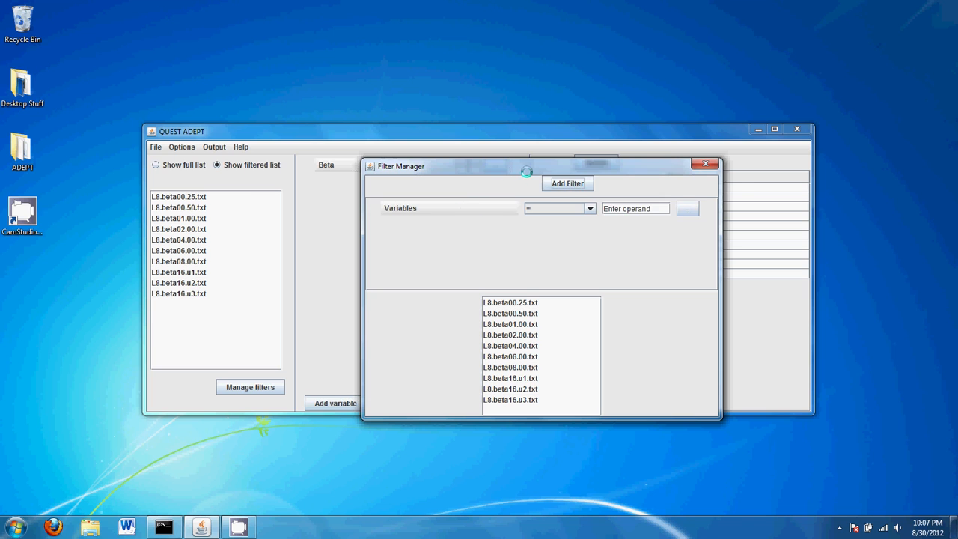
{"action": "left_click_drag", "start_coordinate": [527, 172], "coordinate": [262, 209]}
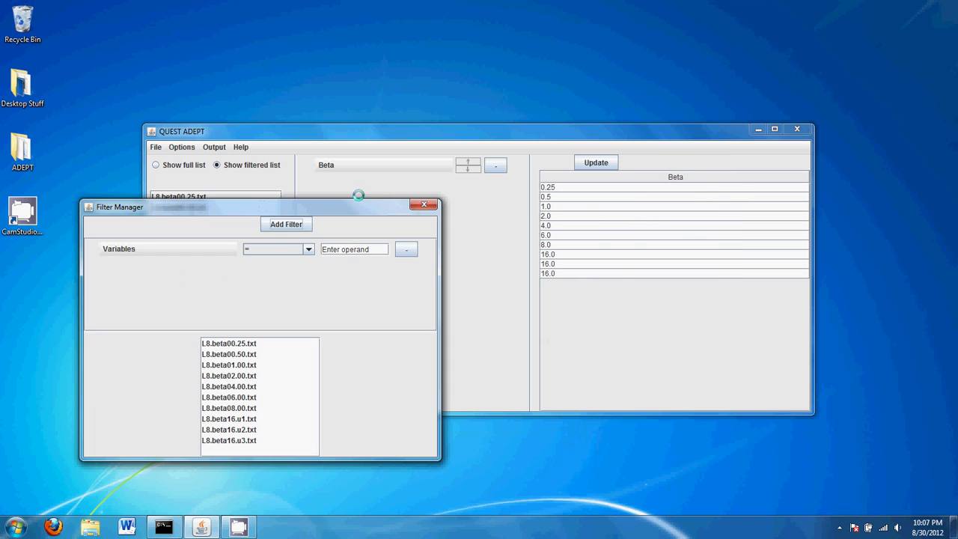
{"action": "left_click_drag", "start_coordinate": [350, 210], "coordinate": [284, 222]}
Change the output variable to KineticEnergy from the extended non-correlation EqualTimeMeasurements
{"action": "left_click", "coordinate": [364, 165]}
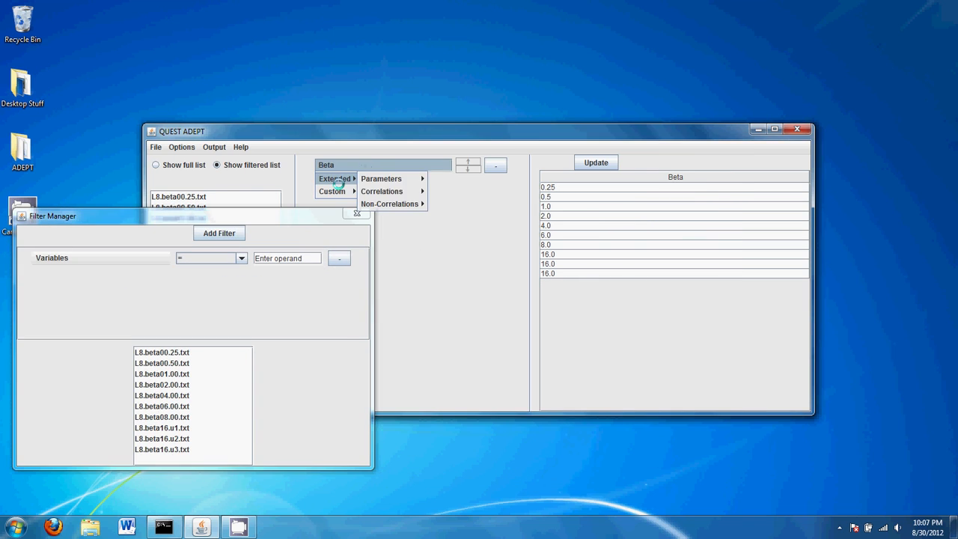
{"action": "mouse_move", "coordinate": [349, 178]}
{"action": "mouse_move", "coordinate": [404, 205]}
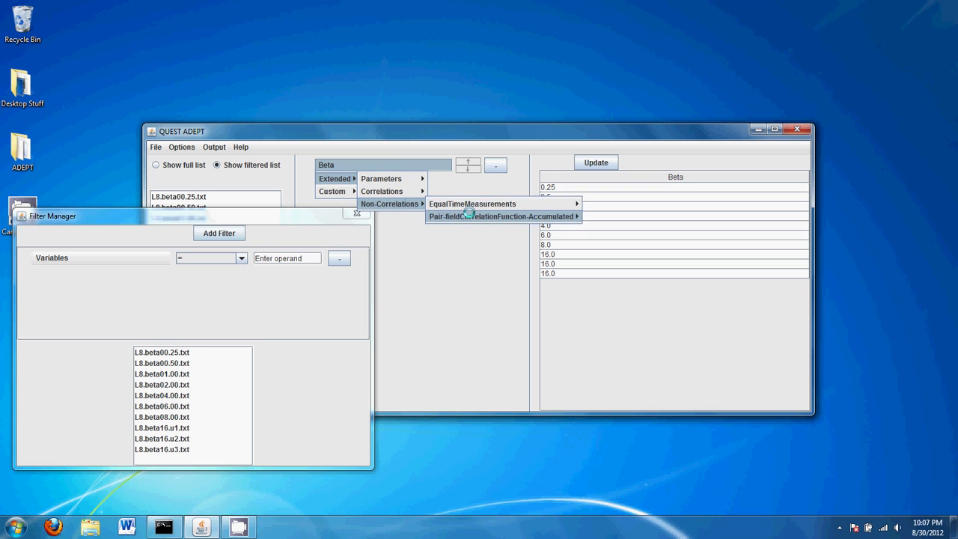
{"action": "mouse_move", "coordinate": [552, 204]}
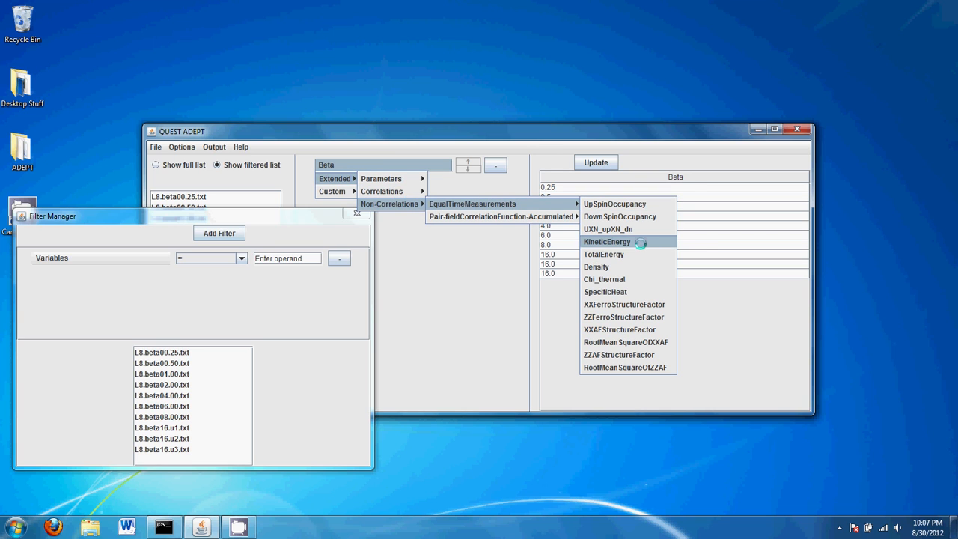
{"action": "left_click", "coordinate": [640, 242]}
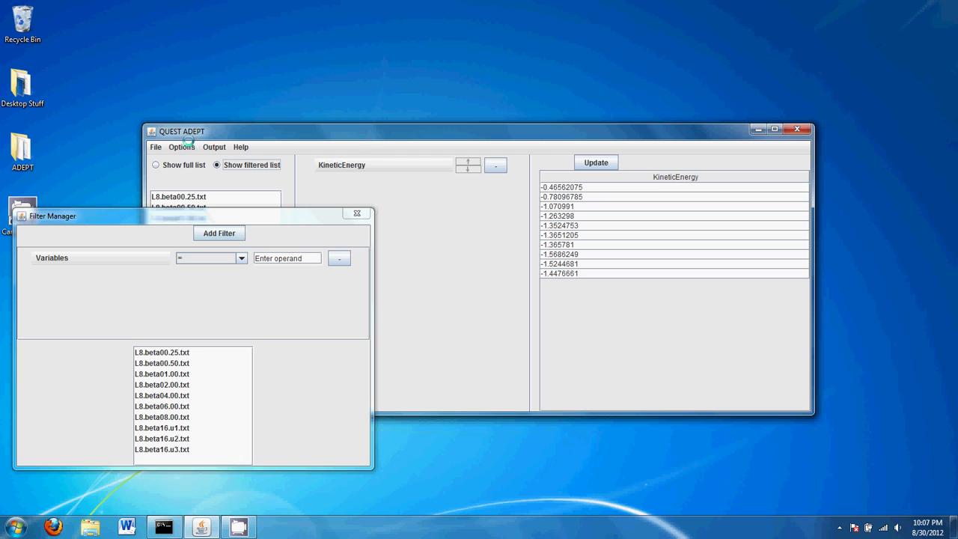
Temporarily include inter-file average values and errors to check the KineticEnergy average, and turn that option off again
{"action": "left_click", "coordinate": [184, 145]}
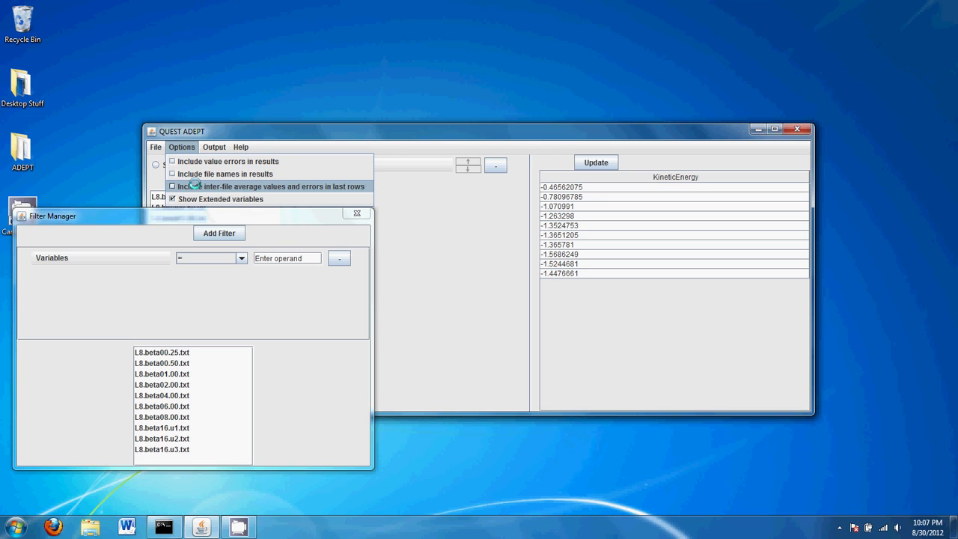
{"action": "left_click", "coordinate": [194, 186]}
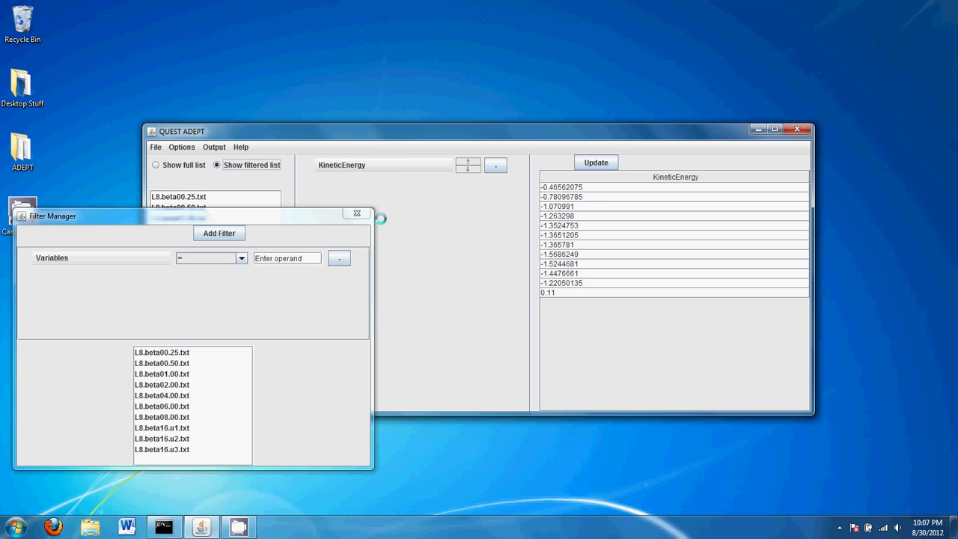
{"action": "left_click", "coordinate": [573, 283]}
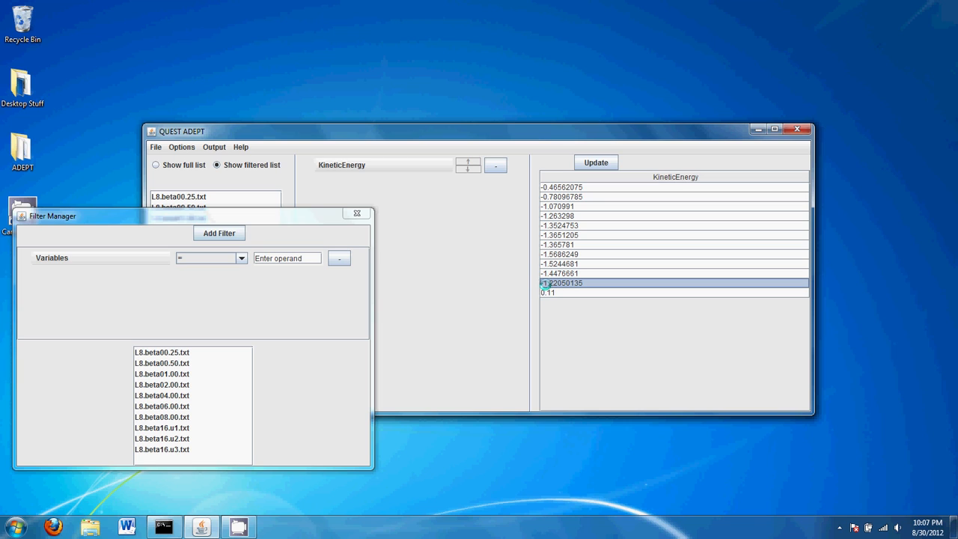
{"action": "left_click", "coordinate": [183, 147]}
{"action": "left_click", "coordinate": [204, 186]}
Define the blank filter as KineticEnergy, under extended non-correlation EqualTimeMeasurements, greater than -1.22
{"action": "left_click_drag", "start_coordinate": [217, 213], "coordinate": [531, 215]}
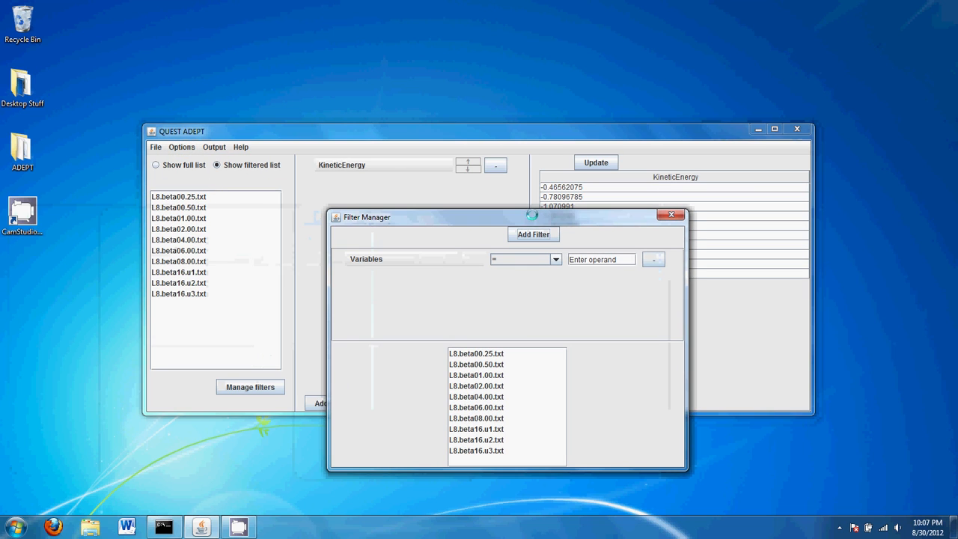
{"action": "left_click", "coordinate": [456, 259]}
{"action": "mouse_move", "coordinate": [380, 272]}
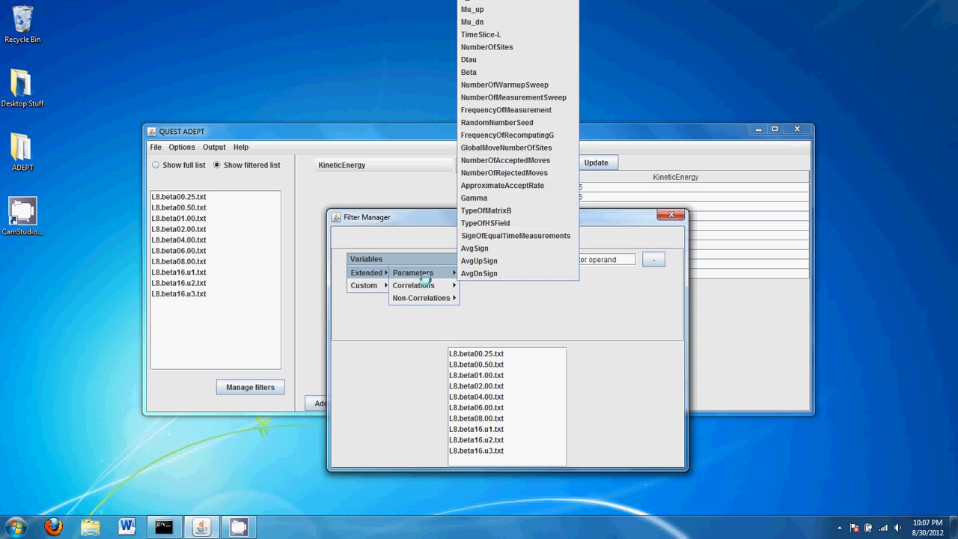
{"action": "mouse_move", "coordinate": [438, 298]}
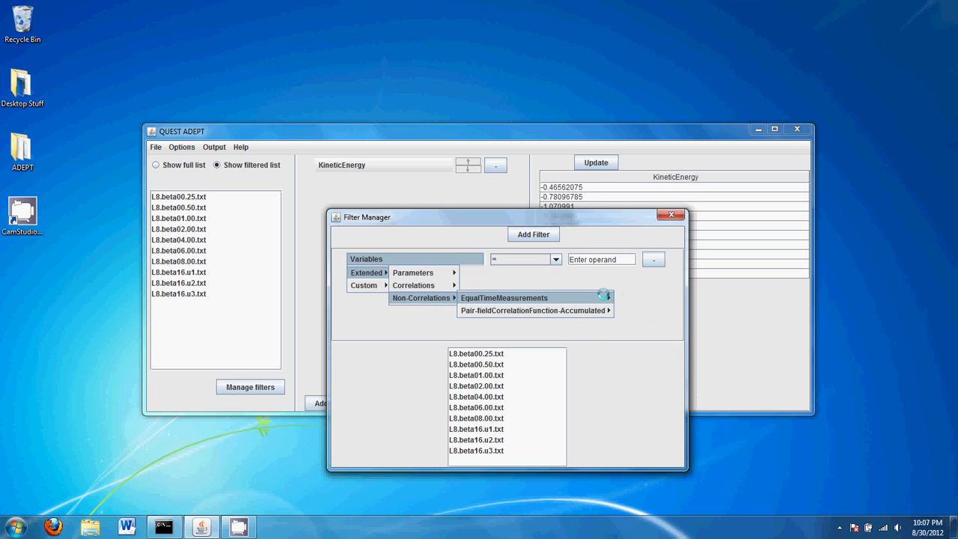
{"action": "mouse_move", "coordinate": [604, 297]}
{"action": "left_click", "coordinate": [636, 336]}
{"action": "left_click", "coordinate": [525, 256]}
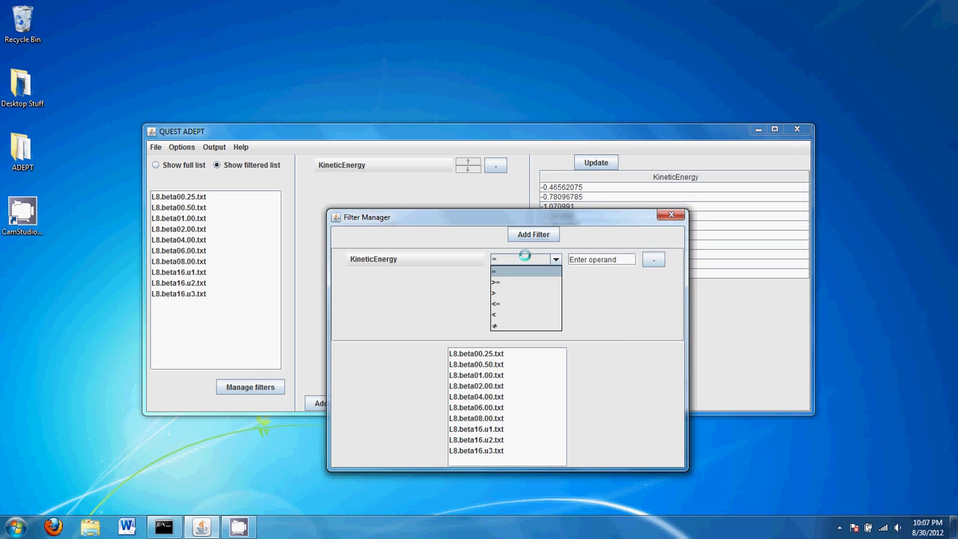
{"action": "left_click", "coordinate": [515, 292]}
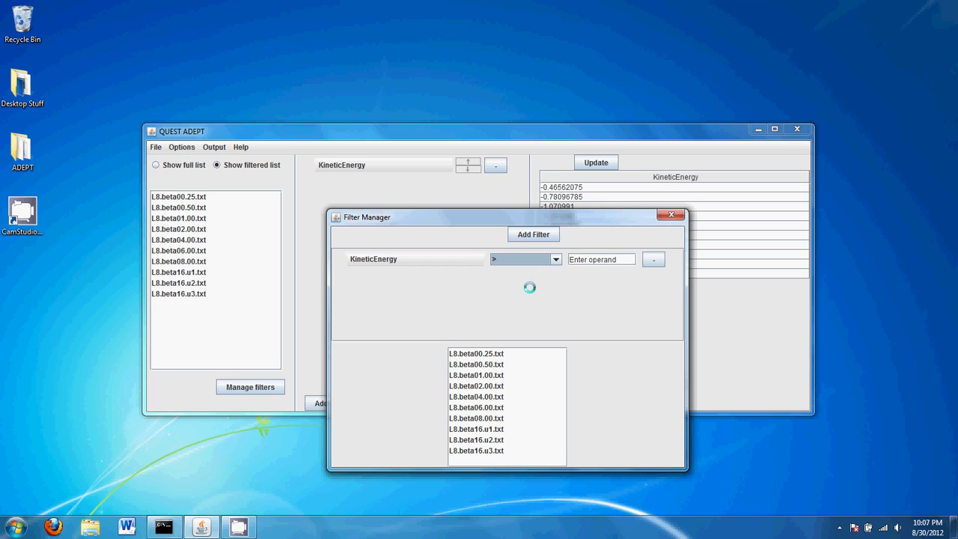
{"action": "left_click", "coordinate": [618, 259]}
{"action": "key", "text": "BackSpace"}
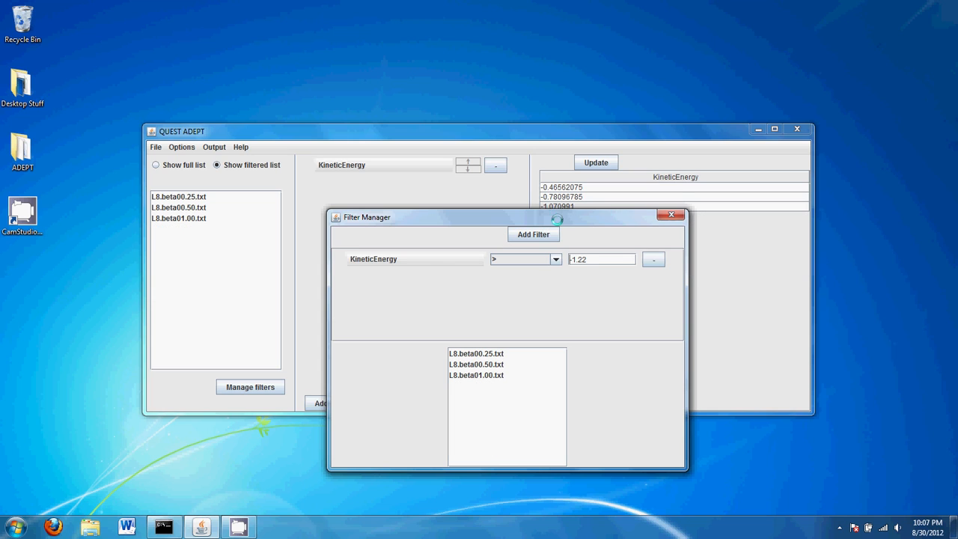
Move the Filter Manager off the output table and include file names in the results
{"action": "left_click_drag", "start_coordinate": [558, 219], "coordinate": [296, 217]}
{"action": "left_click", "coordinate": [187, 147]}
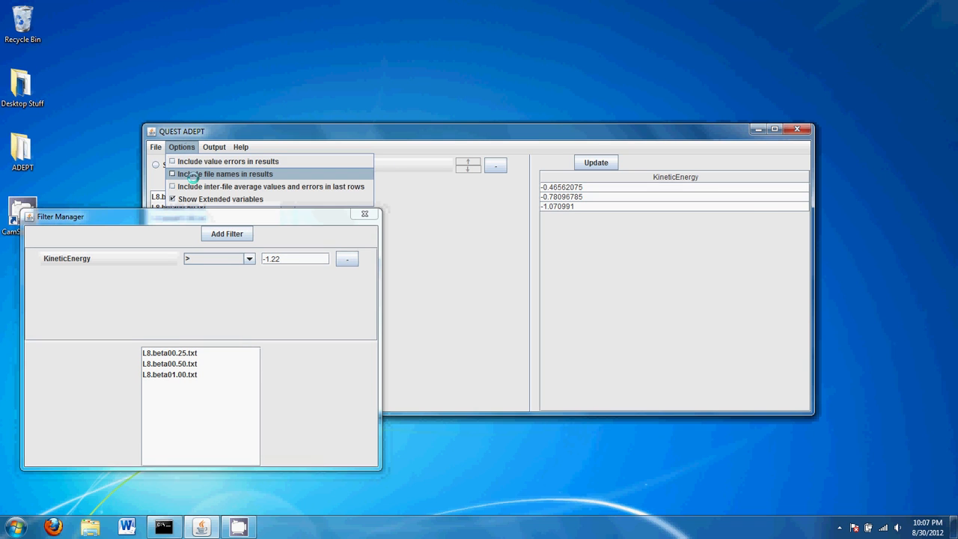
{"action": "left_click", "coordinate": [192, 173]}
{"action": "left_click_drag", "start_coordinate": [225, 215], "coordinate": [262, 228]}
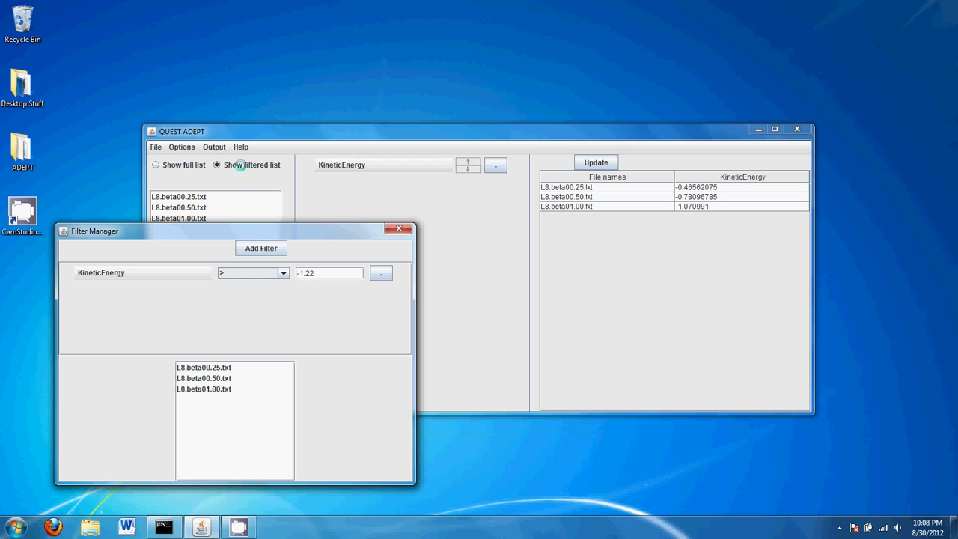
Make room in the main window and add the extended parameter Beta as a second output variable
{"action": "left_click_drag", "start_coordinate": [508, 131], "coordinate": [656, 69]}
{"action": "left_click", "coordinate": [479, 339]}
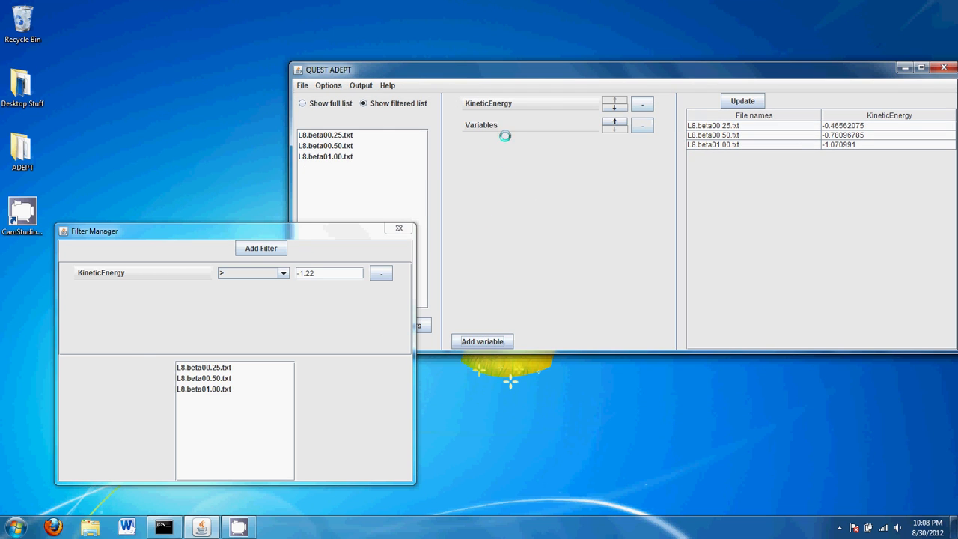
{"action": "left_click", "coordinate": [528, 125]}
{"action": "mouse_move", "coordinate": [554, 140]}
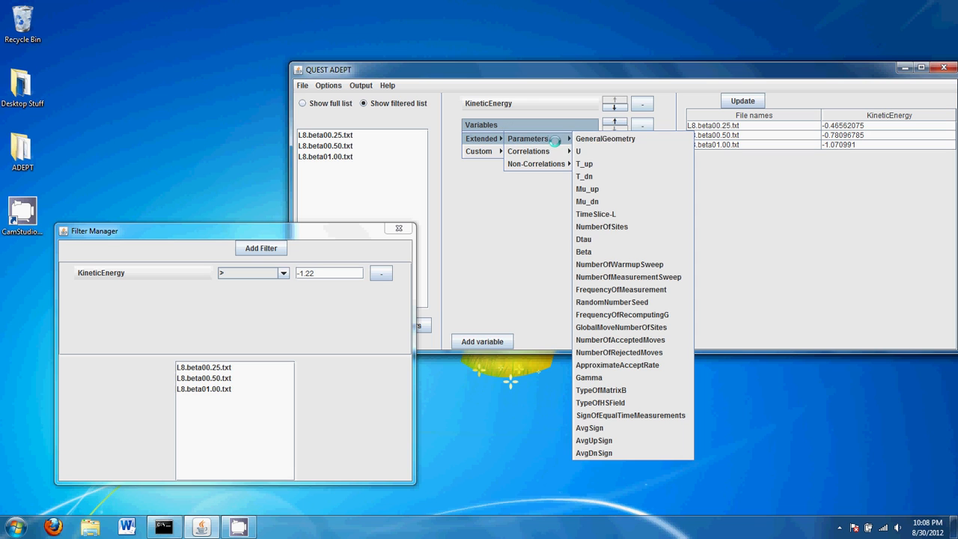
{"action": "left_click", "coordinate": [608, 250]}
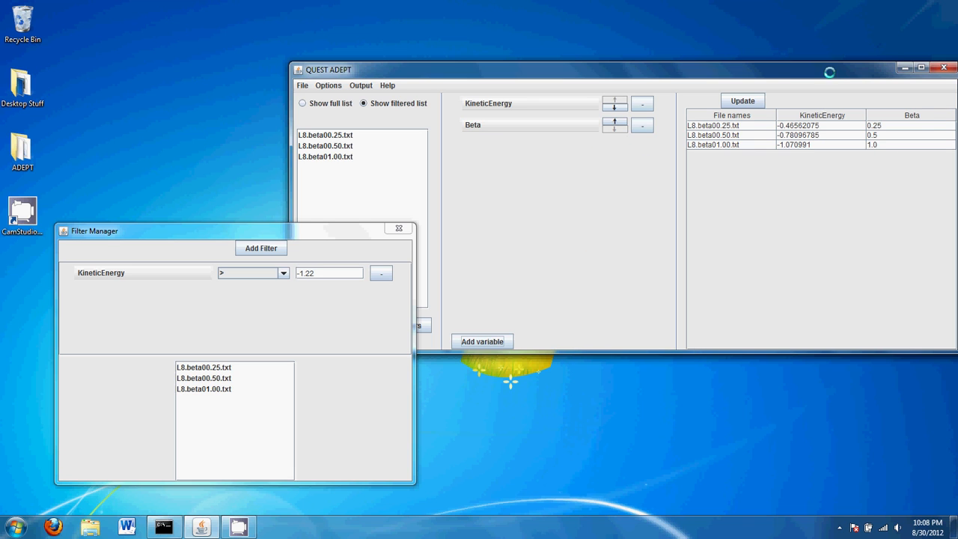
Bring the Filter Manager closer to the main window's results and add a second filter on the extended parameter Beta
{"action": "left_click_drag", "start_coordinate": [829, 72], "coordinate": [799, 64]}
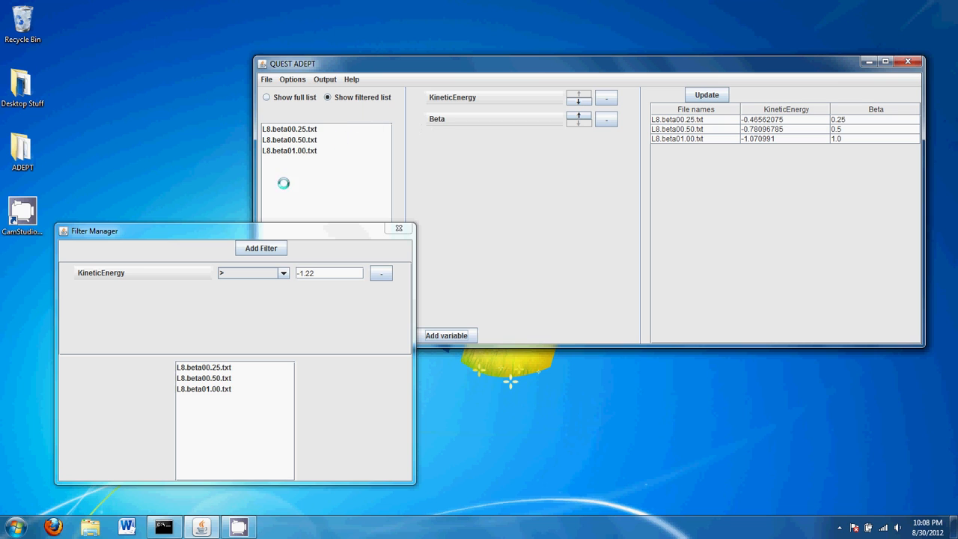
{"action": "left_click_drag", "start_coordinate": [349, 225], "coordinate": [354, 180]}
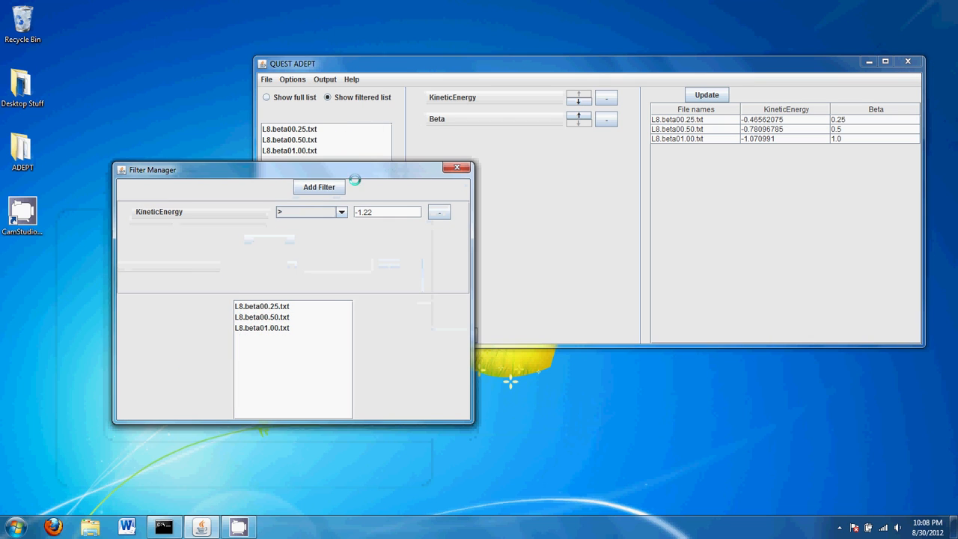
{"action": "left_click", "coordinate": [328, 189]}
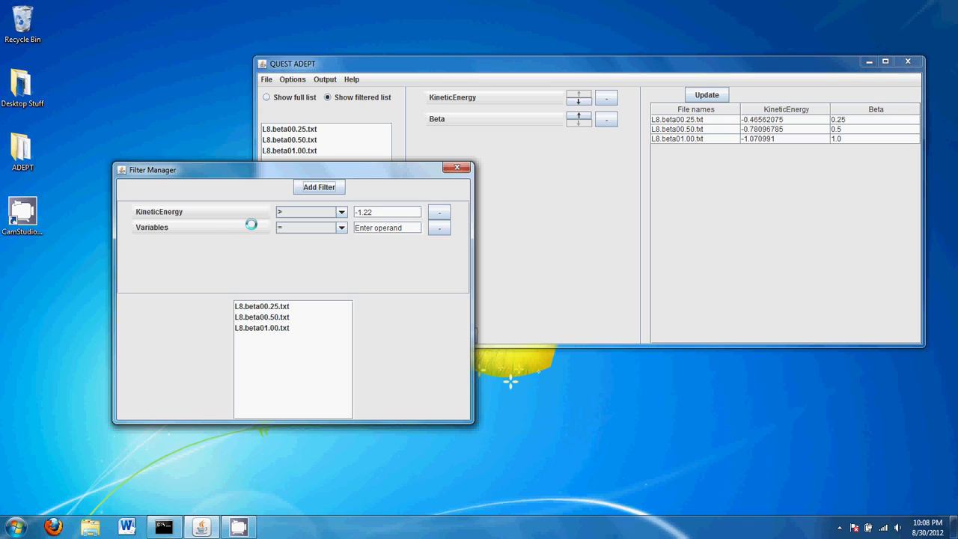
{"action": "left_click", "coordinate": [245, 226]}
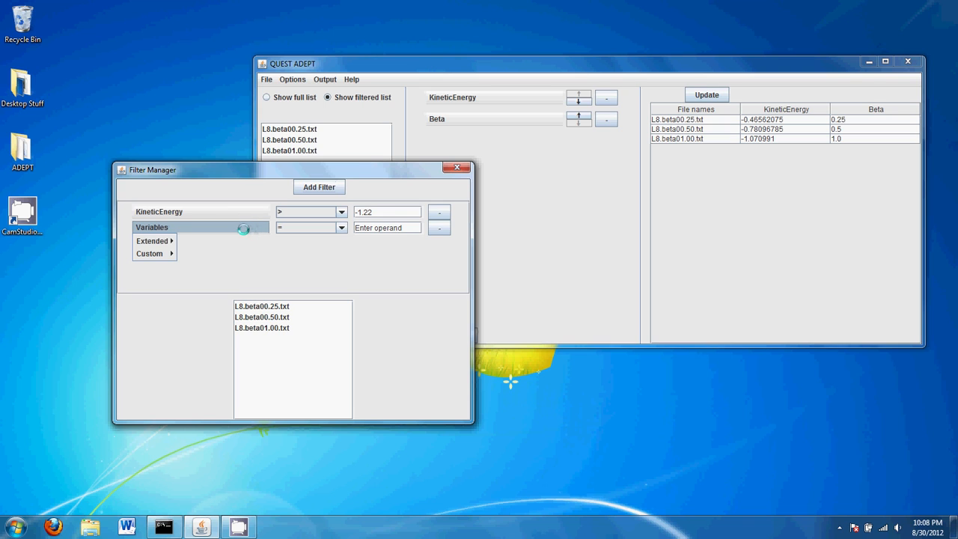
{"action": "mouse_move", "coordinate": [160, 240]}
{"action": "mouse_move", "coordinate": [200, 241]}
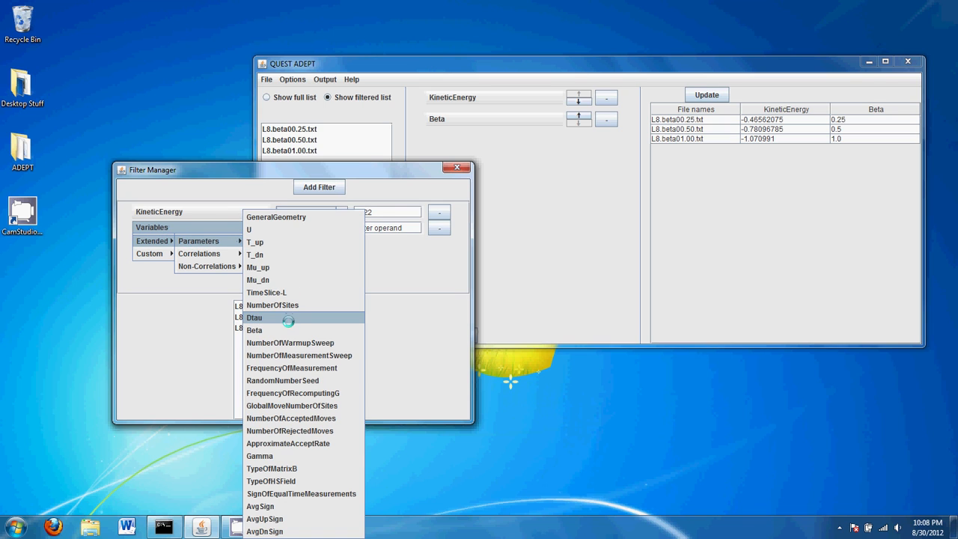
{"action": "left_click", "coordinate": [311, 317]}
Set the Beta filter's condition to less than 1
{"action": "left_click", "coordinate": [322, 228]}
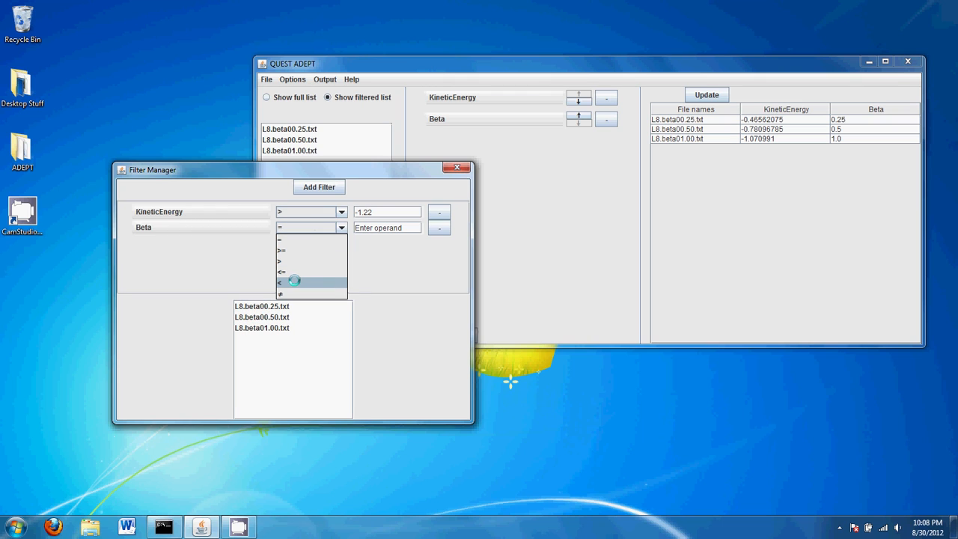
{"action": "left_click", "coordinate": [294, 282]}
{"action": "left_click_drag", "start_coordinate": [413, 226], "coordinate": [357, 225]}
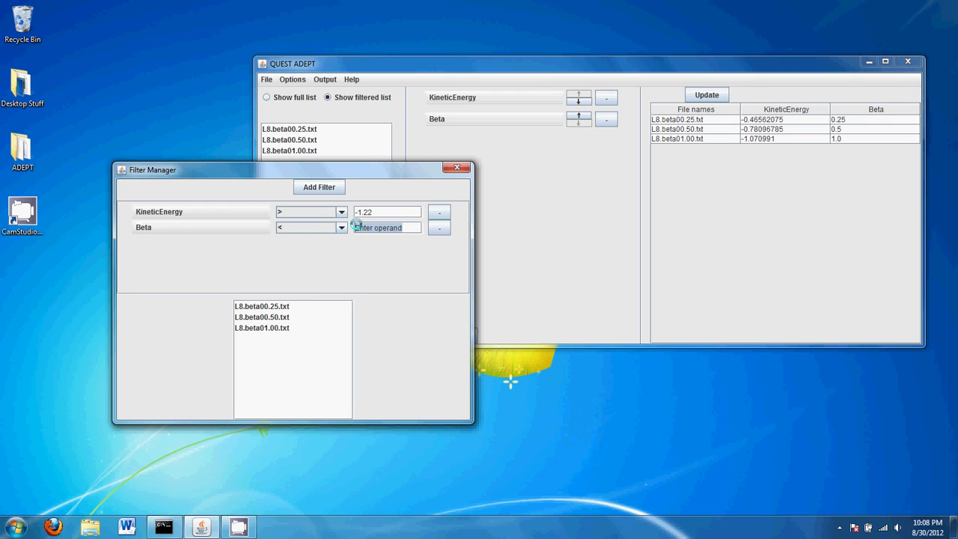
{"action": "type", "text": "1"}
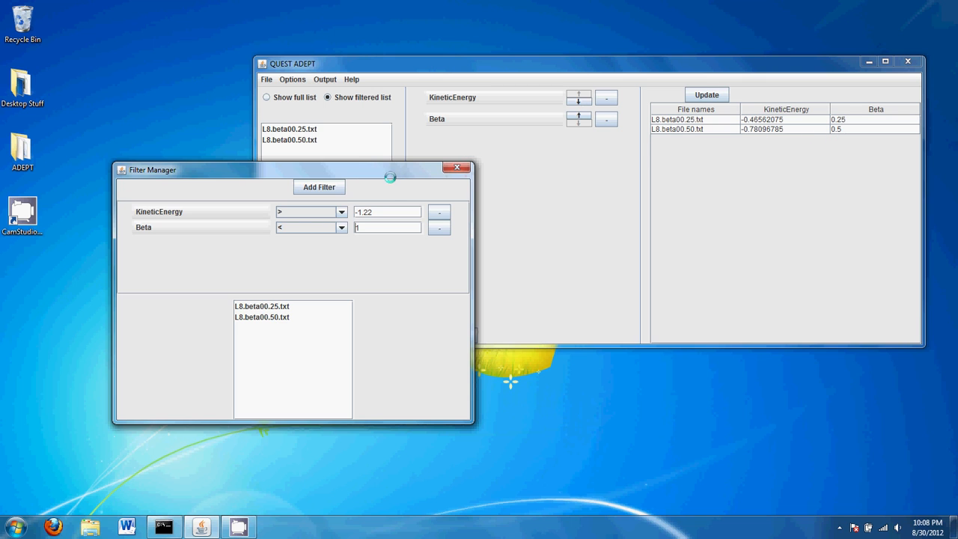
Remove the Beta filter and close the Filter Manager
{"action": "left_click_drag", "start_coordinate": [389, 176], "coordinate": [528, 211]}
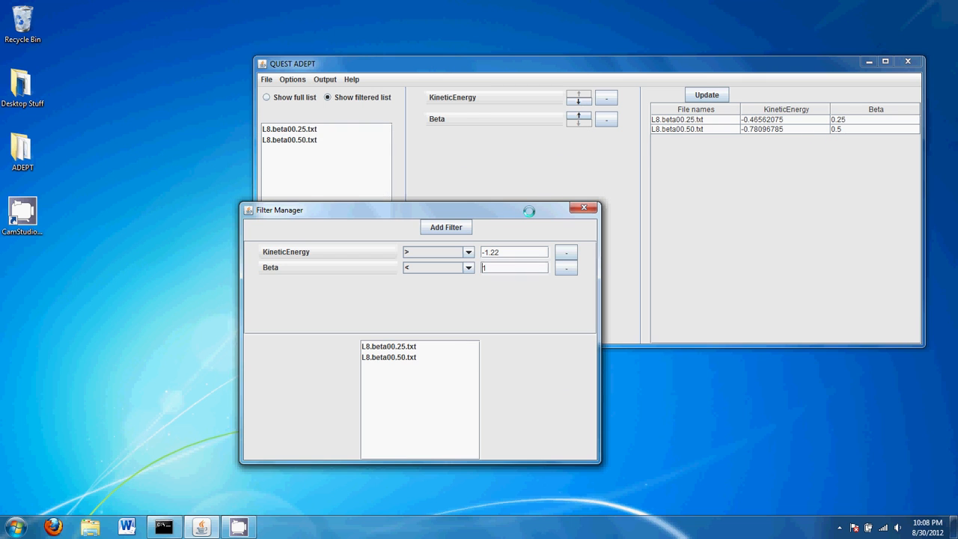
{"action": "left_click", "coordinate": [469, 267]}
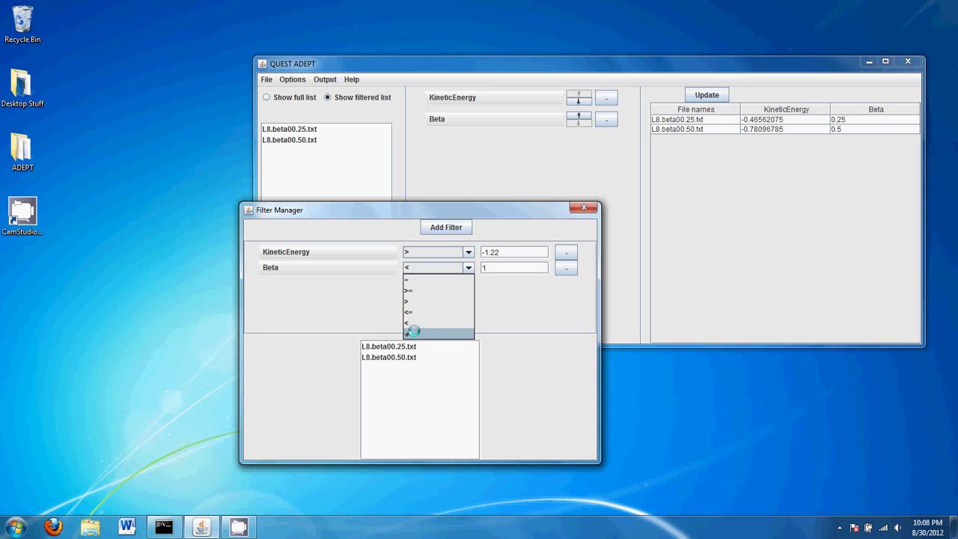
{"action": "left_click", "coordinate": [542, 280]}
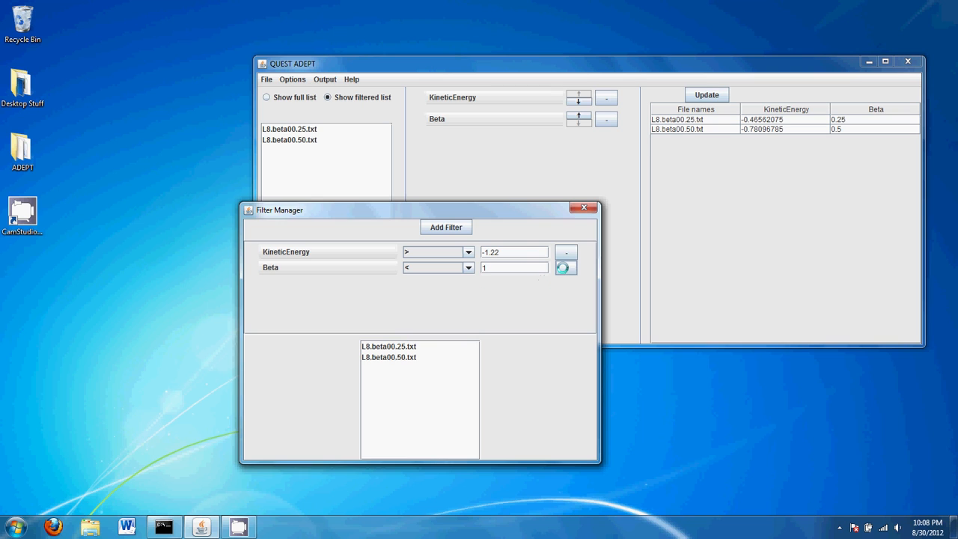
{"action": "left_click", "coordinate": [563, 268]}
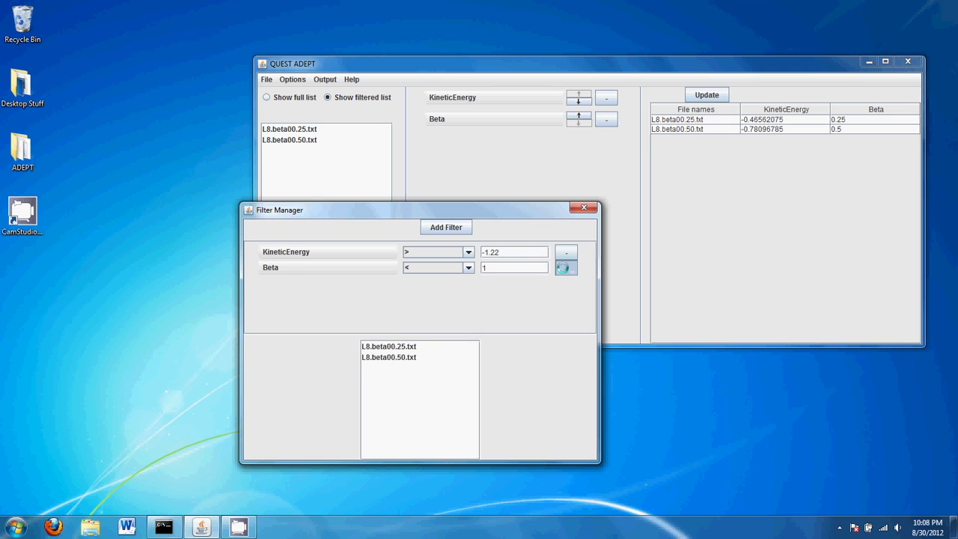
{"action": "left_click", "coordinate": [586, 208]}
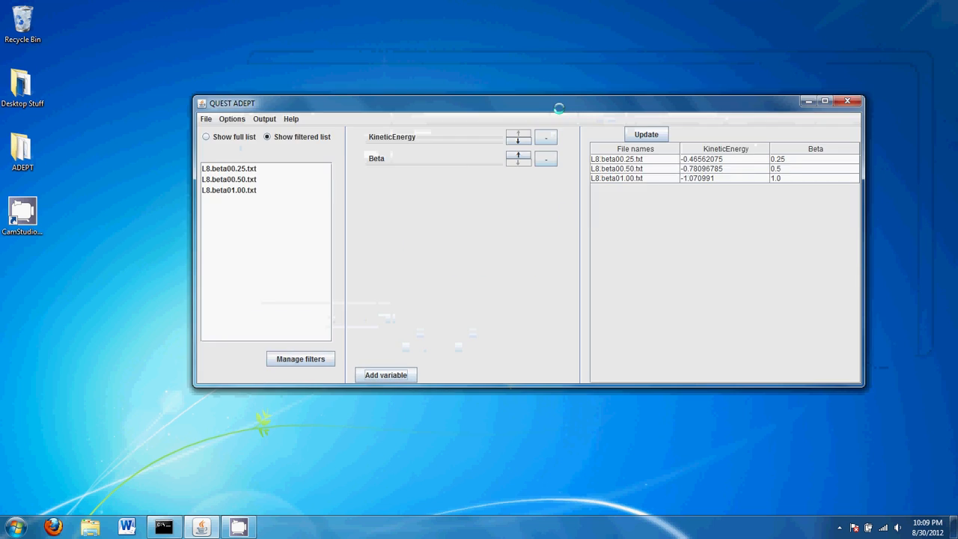
Open the option for creating a new custom variable from the KineticEnergy output variable's choices
{"action": "left_click_drag", "start_coordinate": [508, 114], "coordinate": [530, 100]}
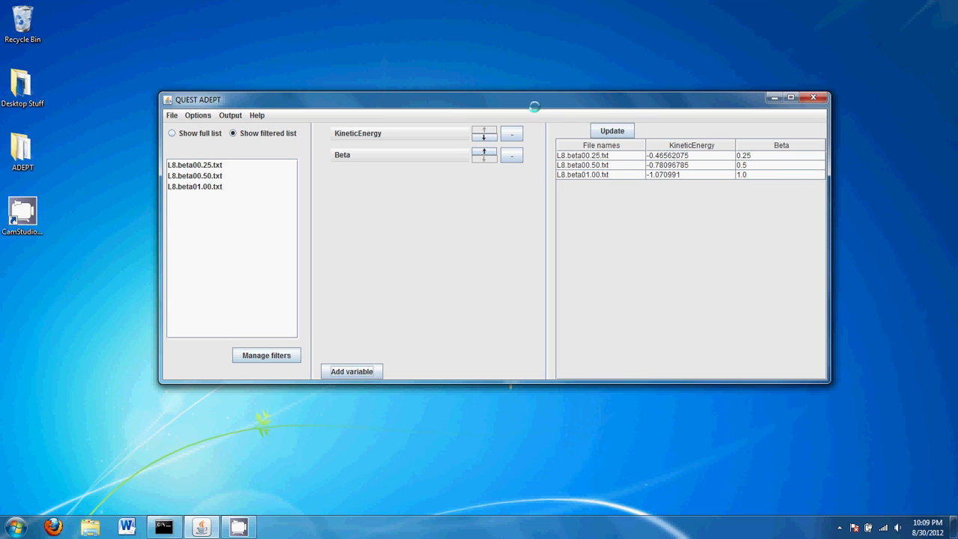
{"action": "left_click_drag", "start_coordinate": [565, 107], "coordinate": [501, 114]}
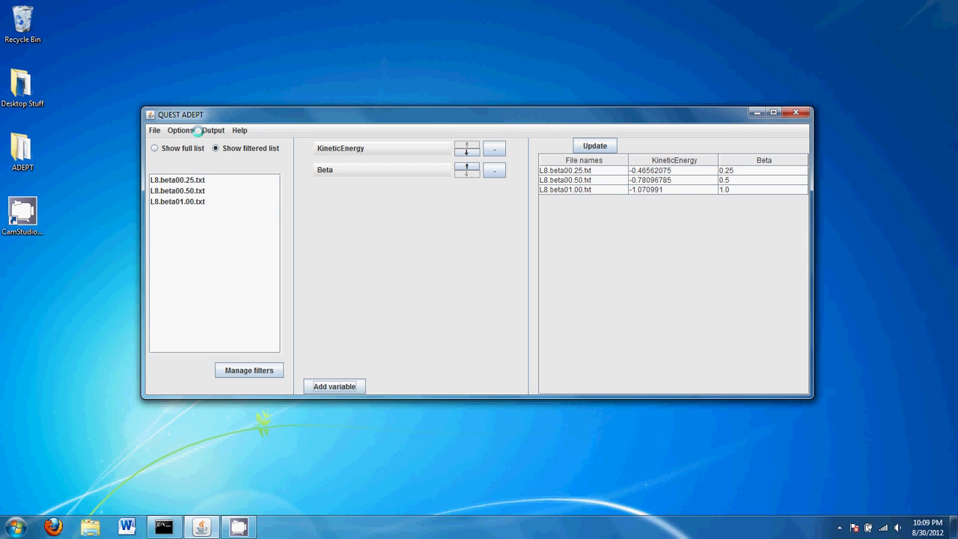
{"action": "left_click", "coordinate": [386, 150]}
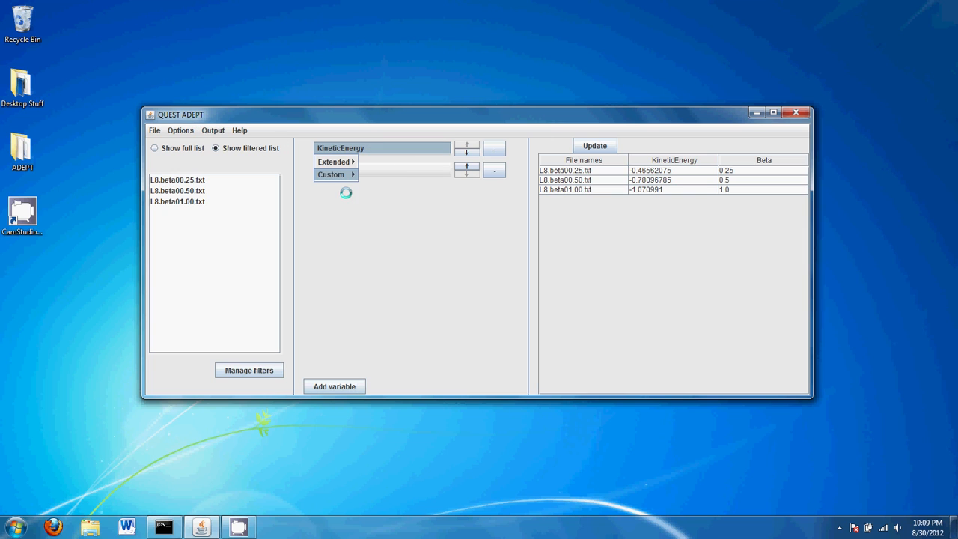
{"action": "mouse_move", "coordinate": [330, 175]}
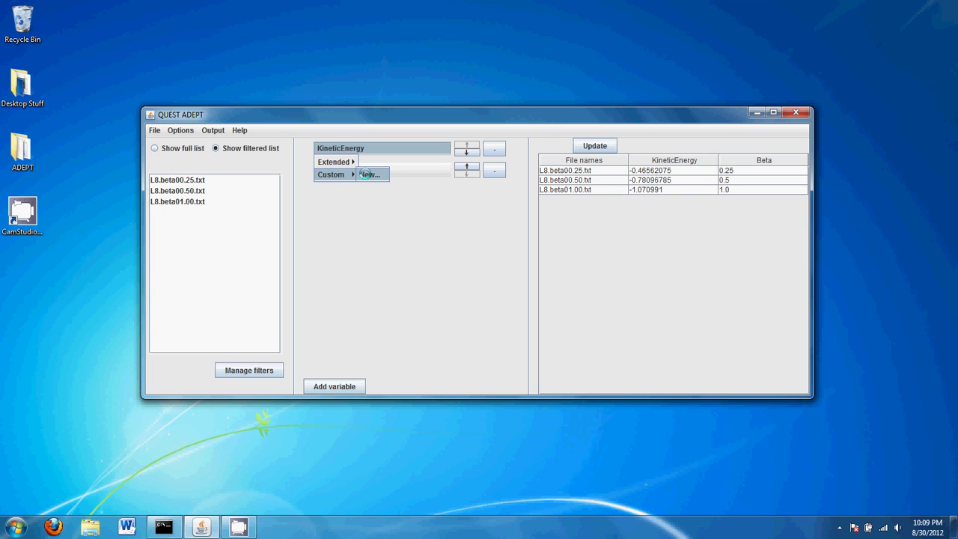